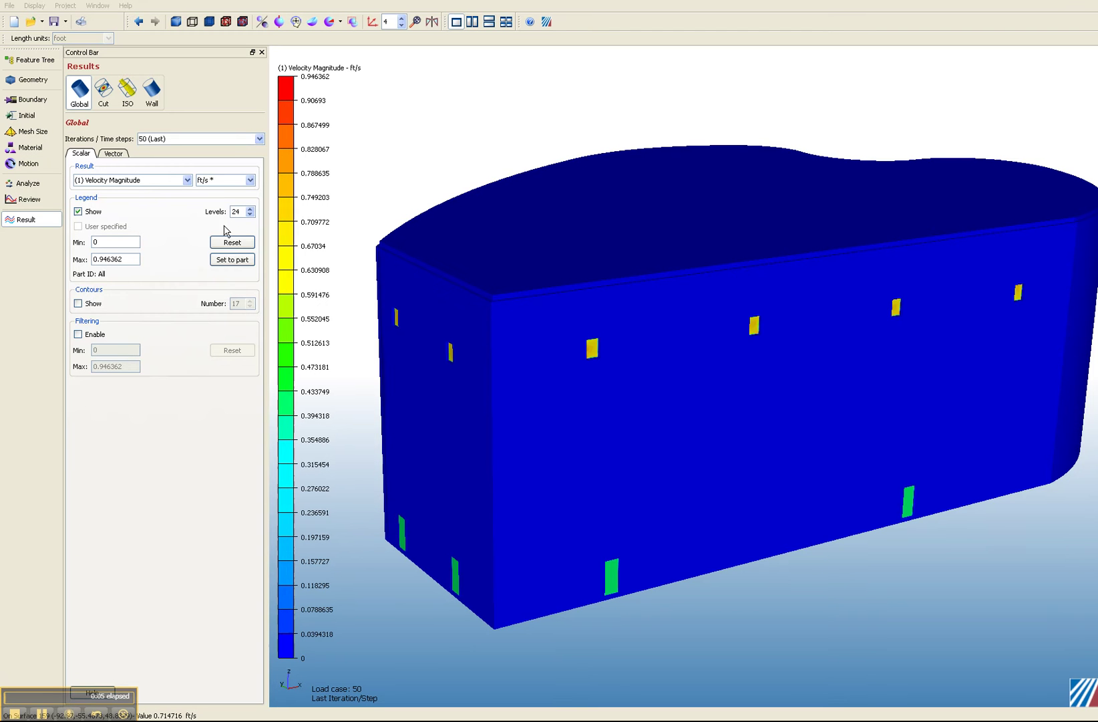
Open the analysis summary, read through its field variable results for the last iteration, and close it
click(35, 201)
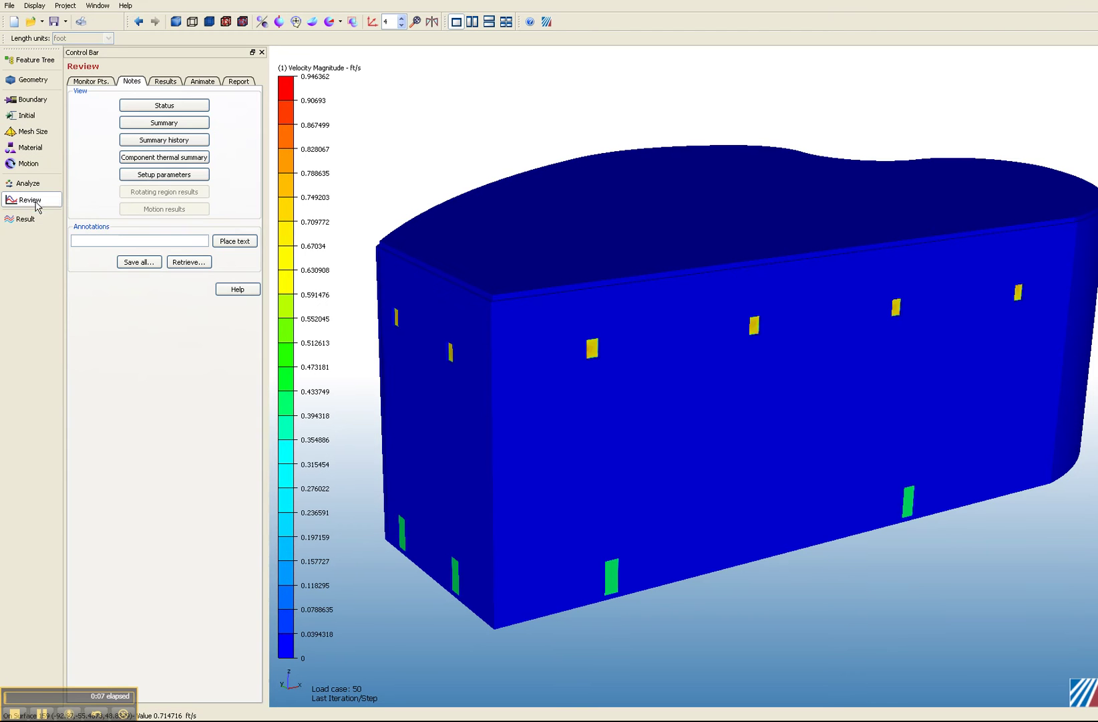
click(161, 124)
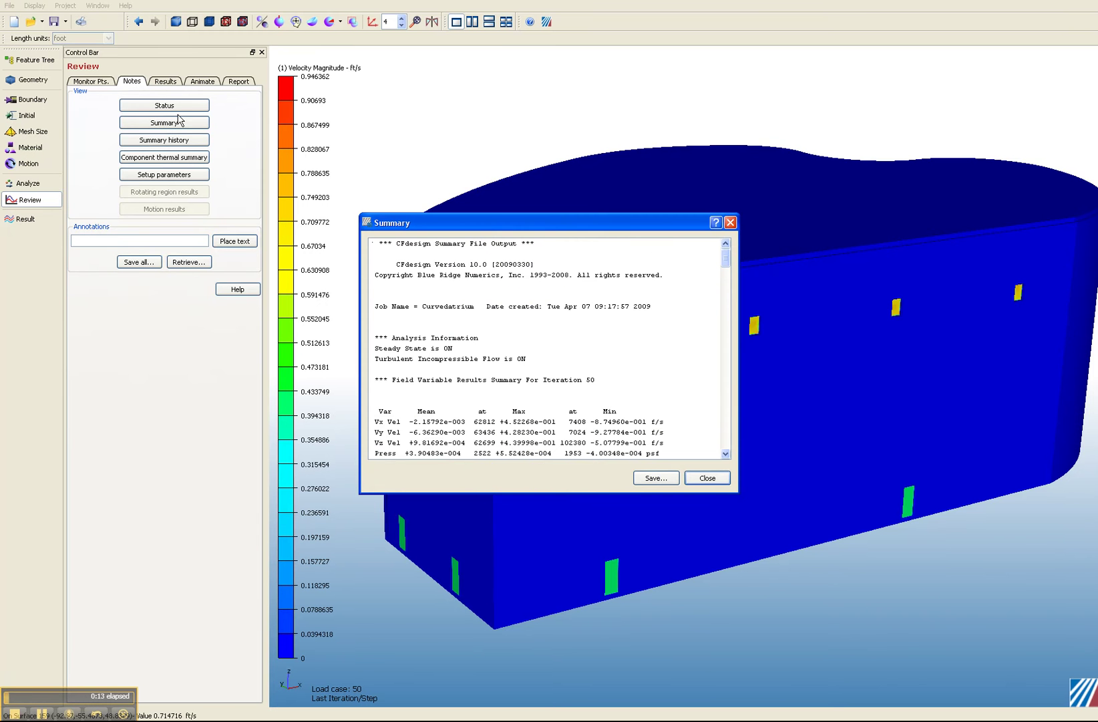
drag(727, 261, 724, 428)
click(708, 478)
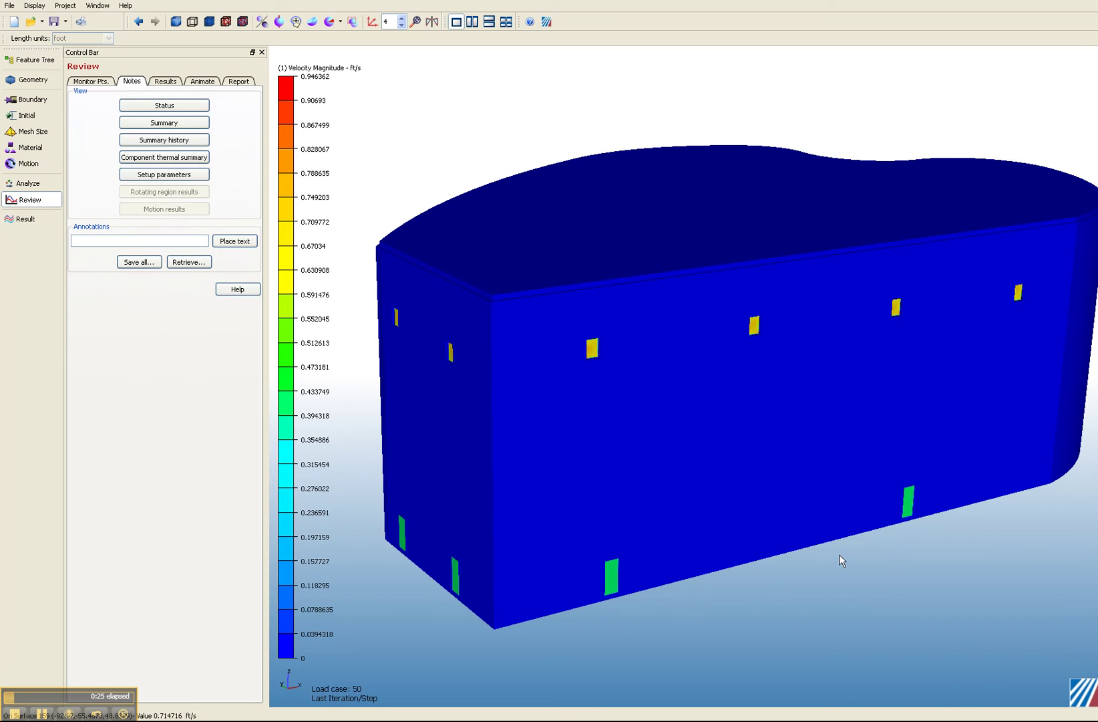
Return to the results and add a cutting plane showing velocity magnitude through the building
click(27, 218)
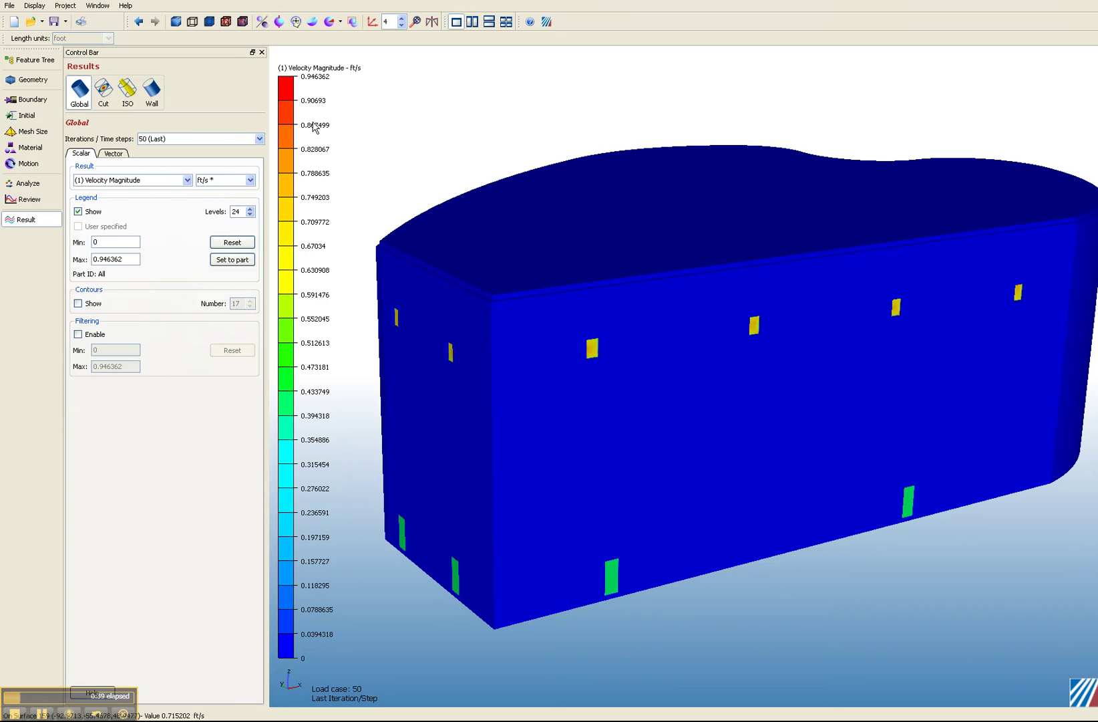
click(104, 95)
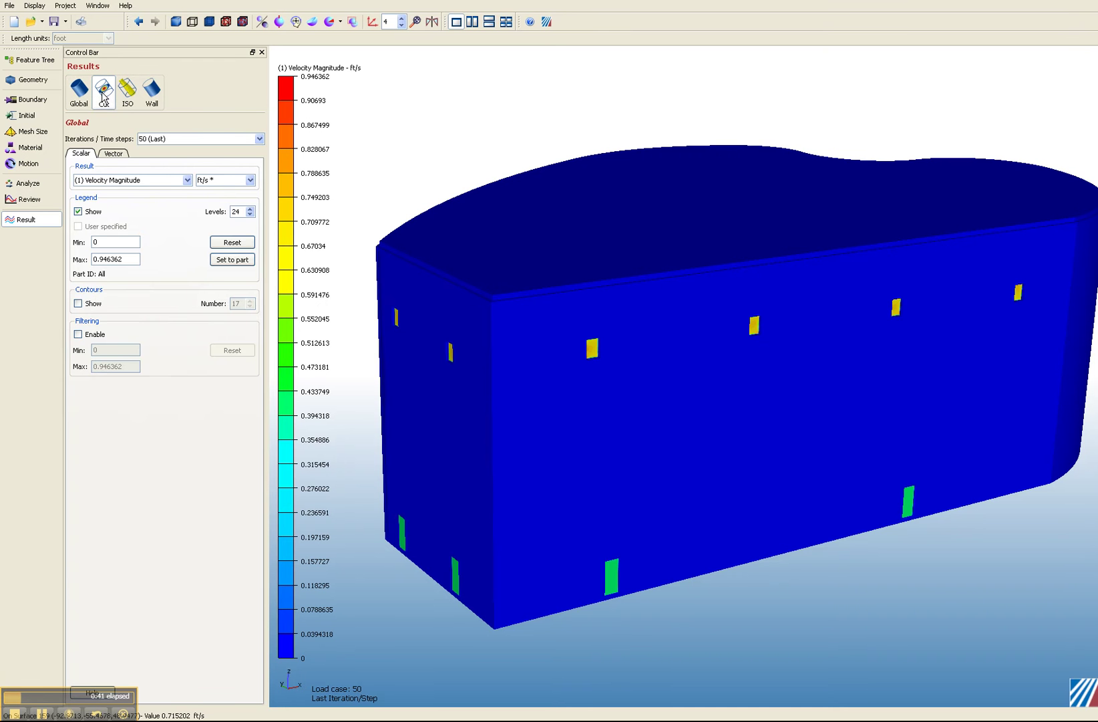
click(238, 151)
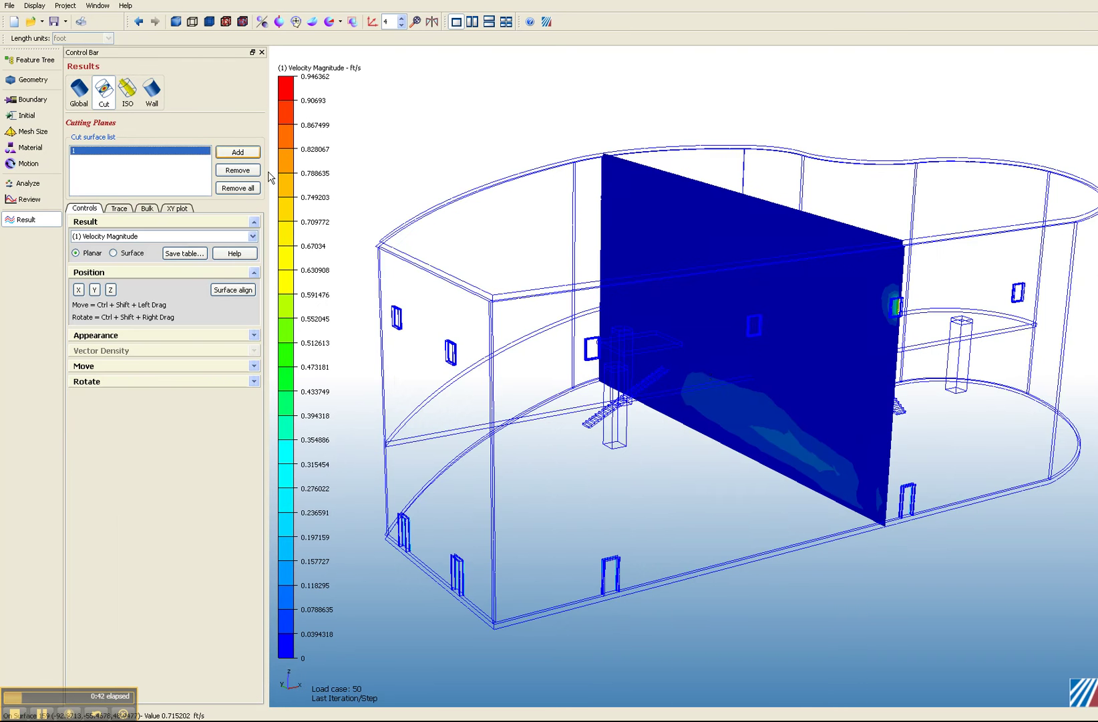
Limit the velocity magnitude legend to a maximum of 0.25 ft/s and switch its units to ft/min
click(80, 90)
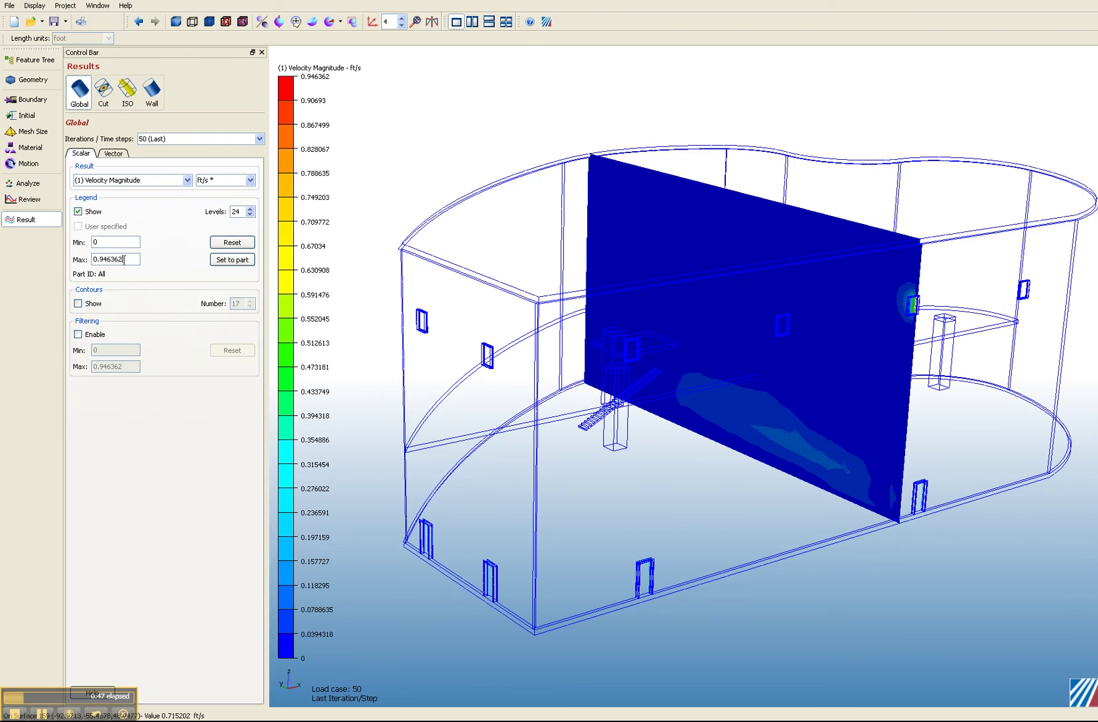
drag(124, 259, 85, 260)
text(.25)
key(Return)
click(227, 180)
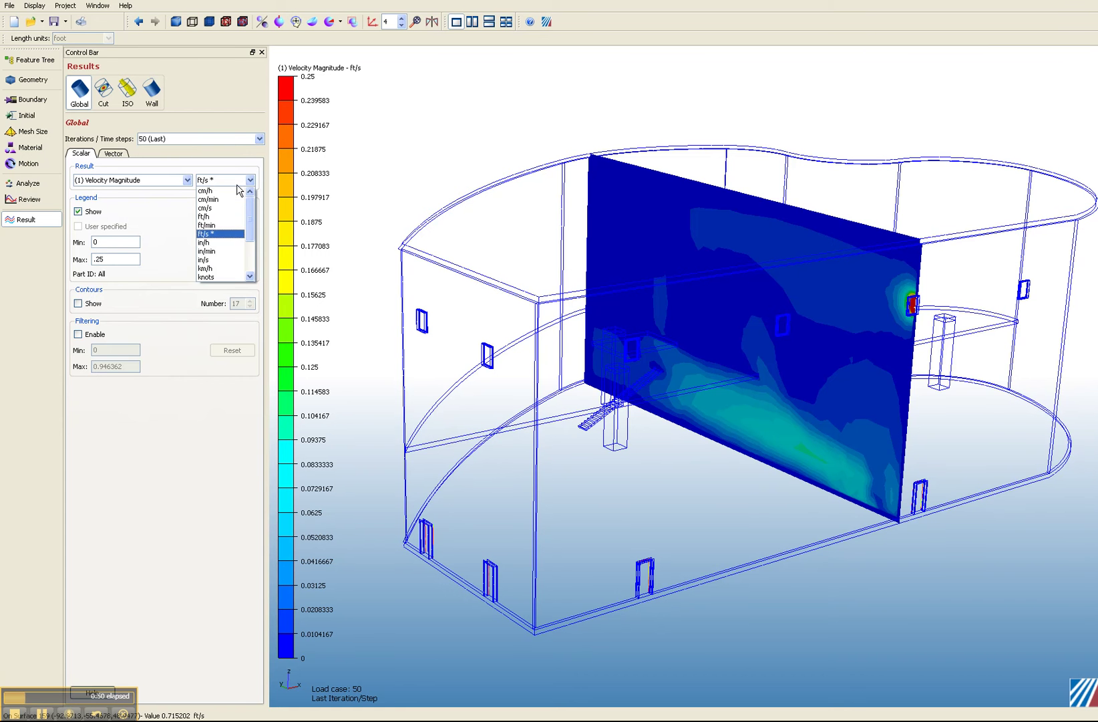
click(220, 226)
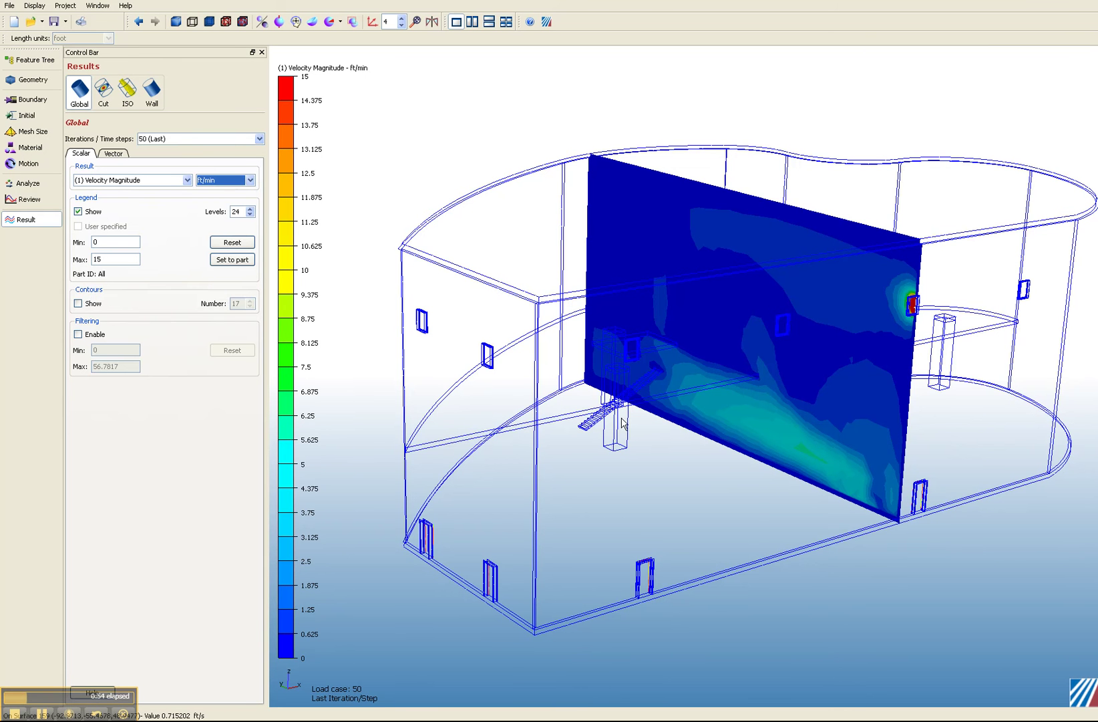
Move the cutting plane toward the building's near end and rotate it across the corner doors
middle_drag(626, 423, 667, 426)
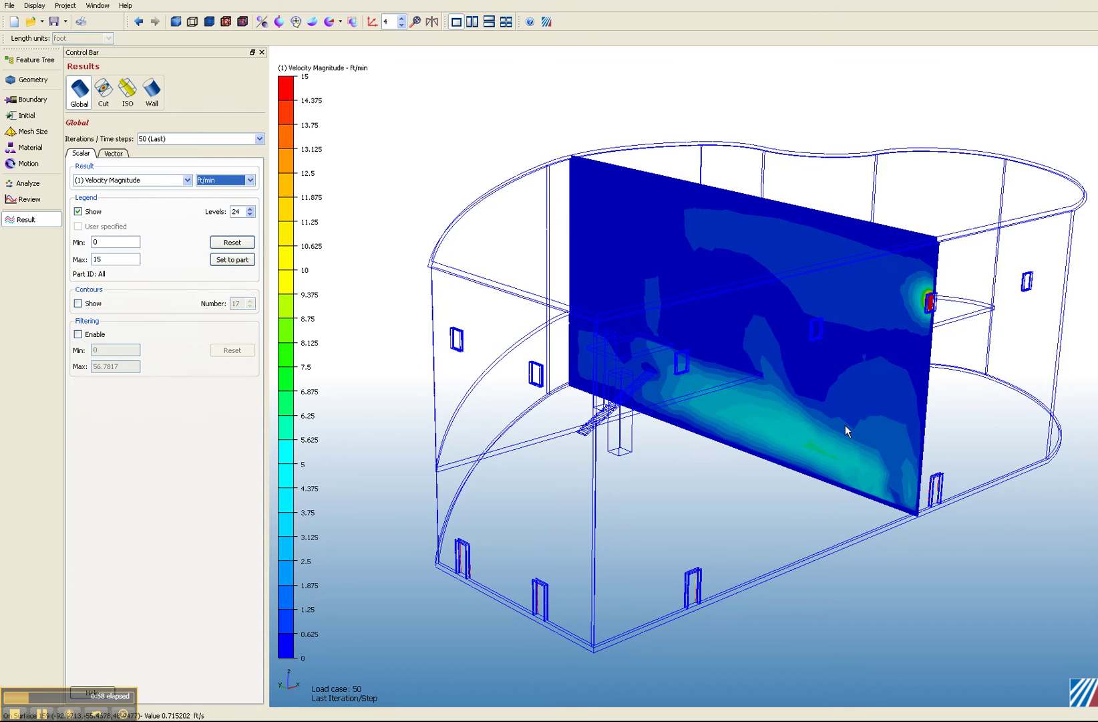
drag(852, 423, 725, 558)
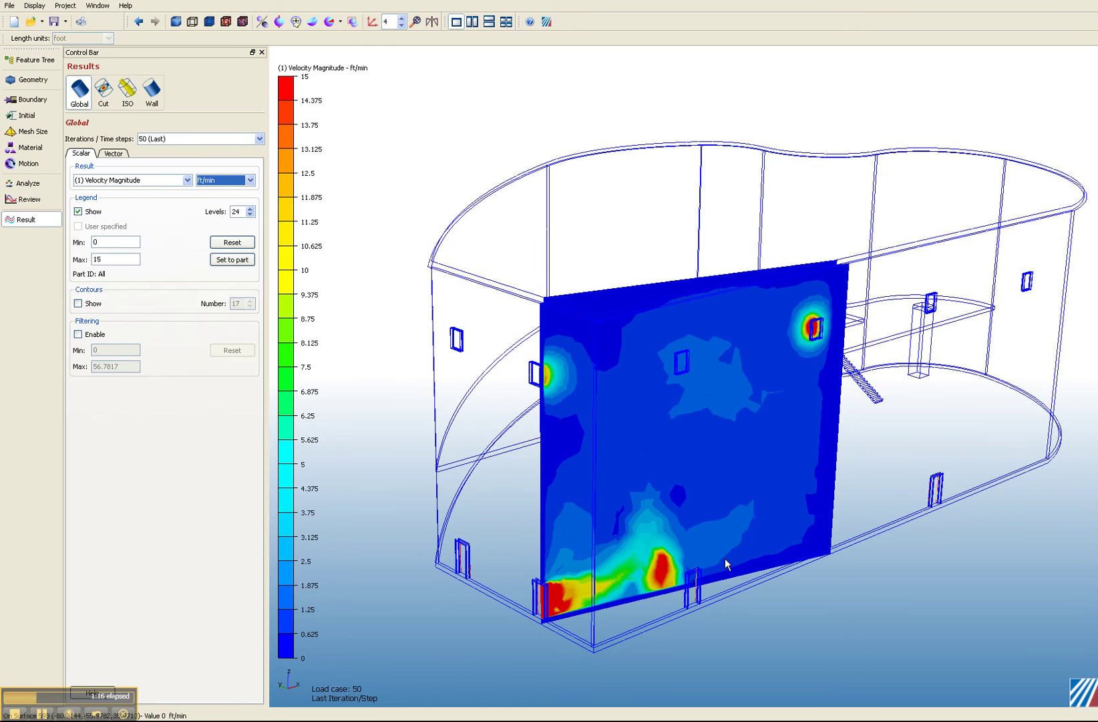
drag(814, 508, 722, 547)
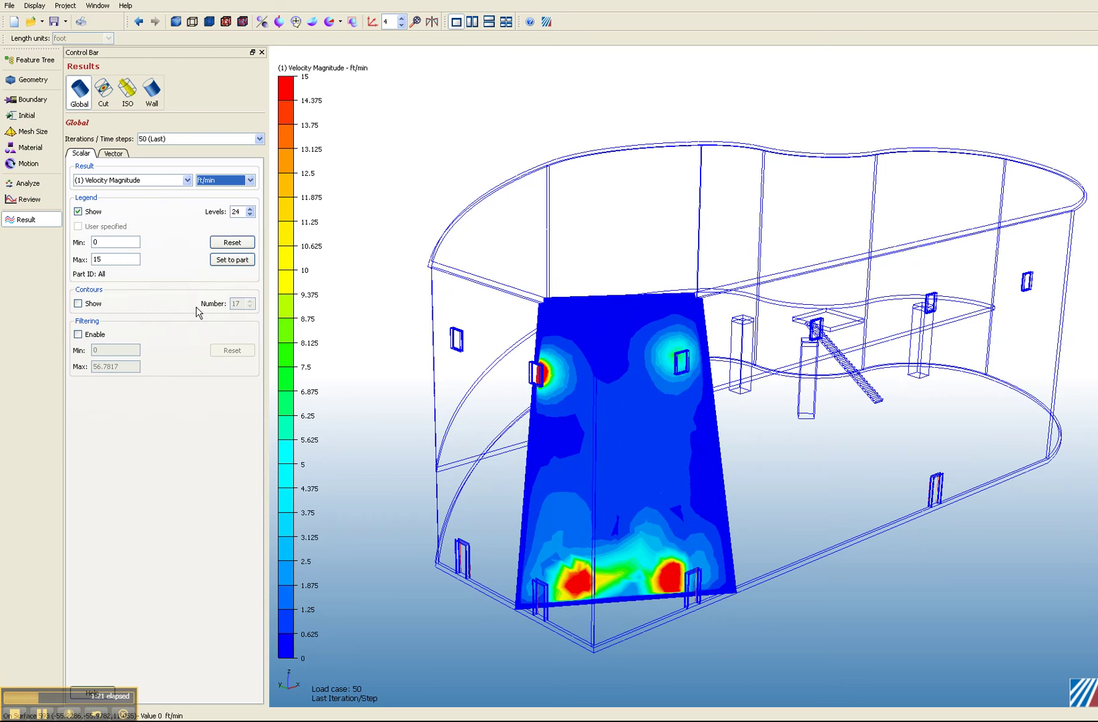
Try the axis alignments for the cutting plane, ending with Z, and lower it to door height just above the floor
click(103, 90)
click(78, 290)
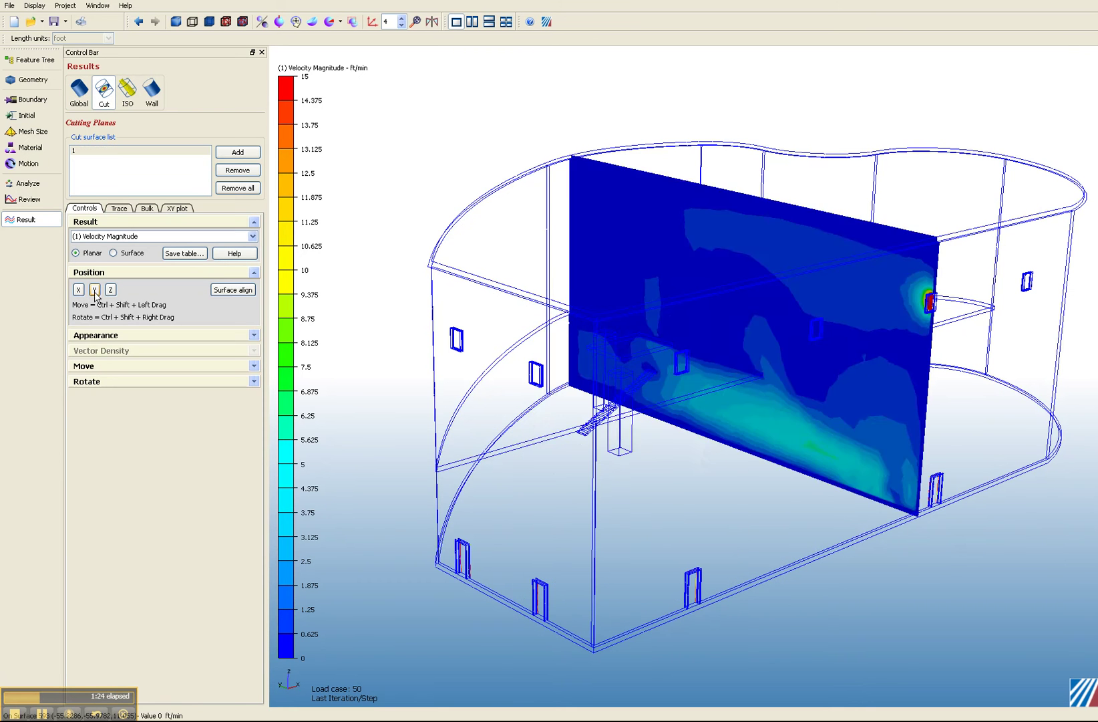
click(95, 291)
click(111, 290)
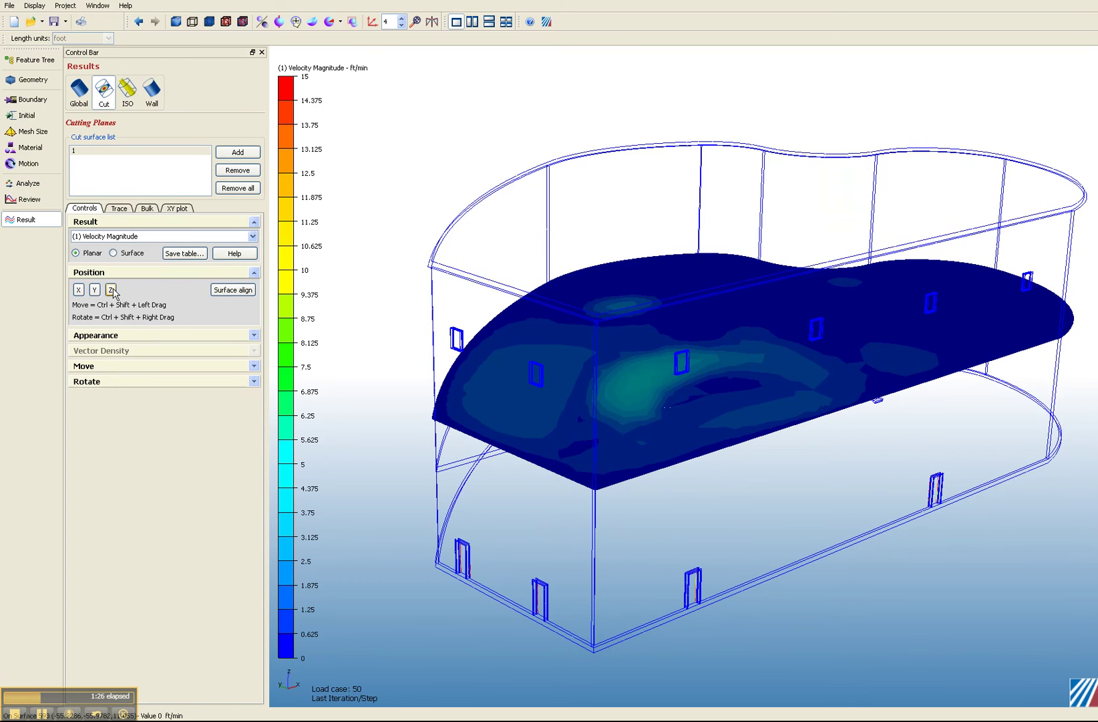
ctrl+shift+drag(735, 381, 735, 460)
mouse_move(736, 460)
middle_down()
mouse_move(773, 464)
mouse_move(743, 452)
middle_up()
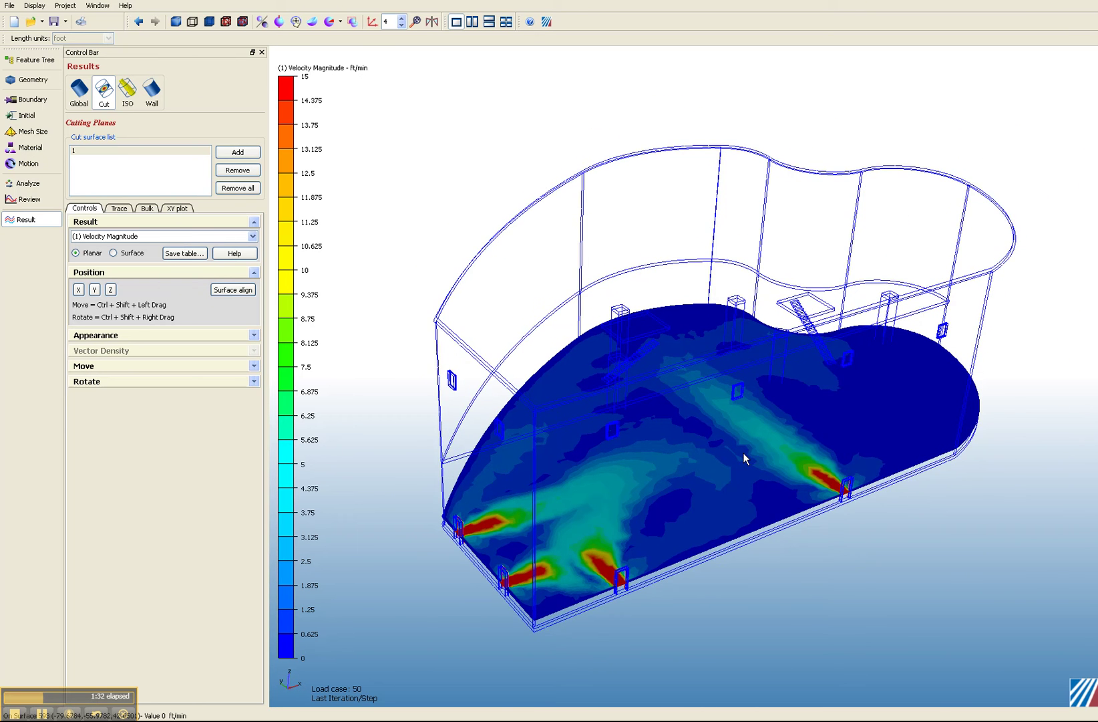
scroll(743, 453, up, 2)
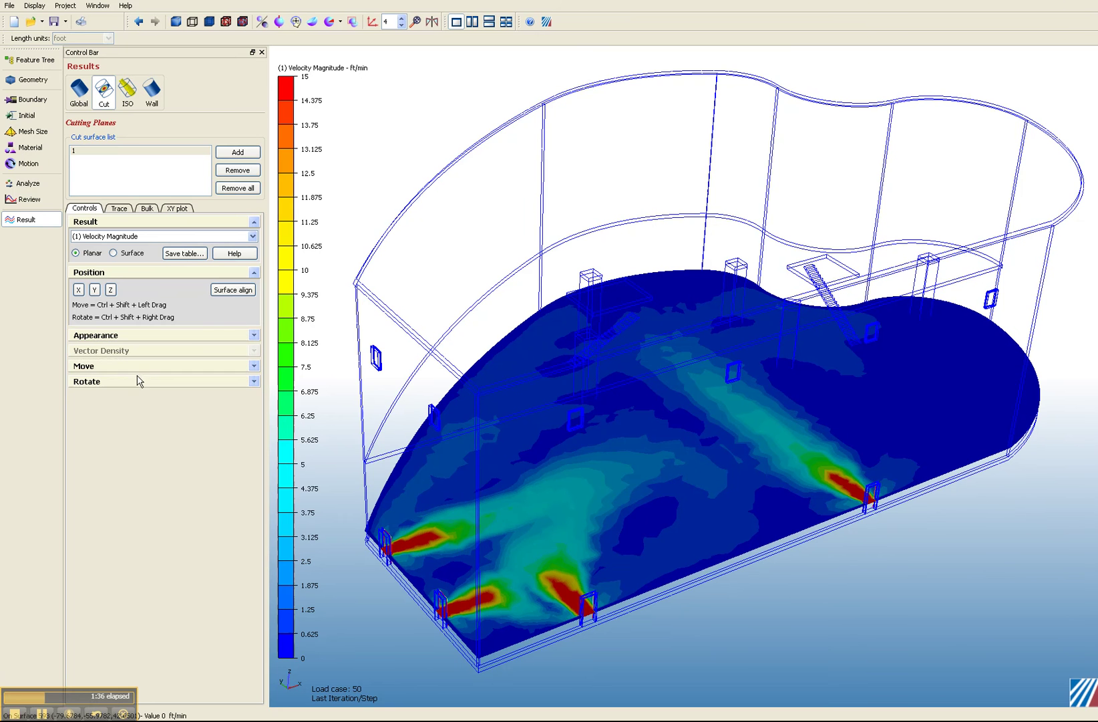
Replace the cutting plane's result shading with vectors and set the vector density to its finest value, 0.31
click(112, 336)
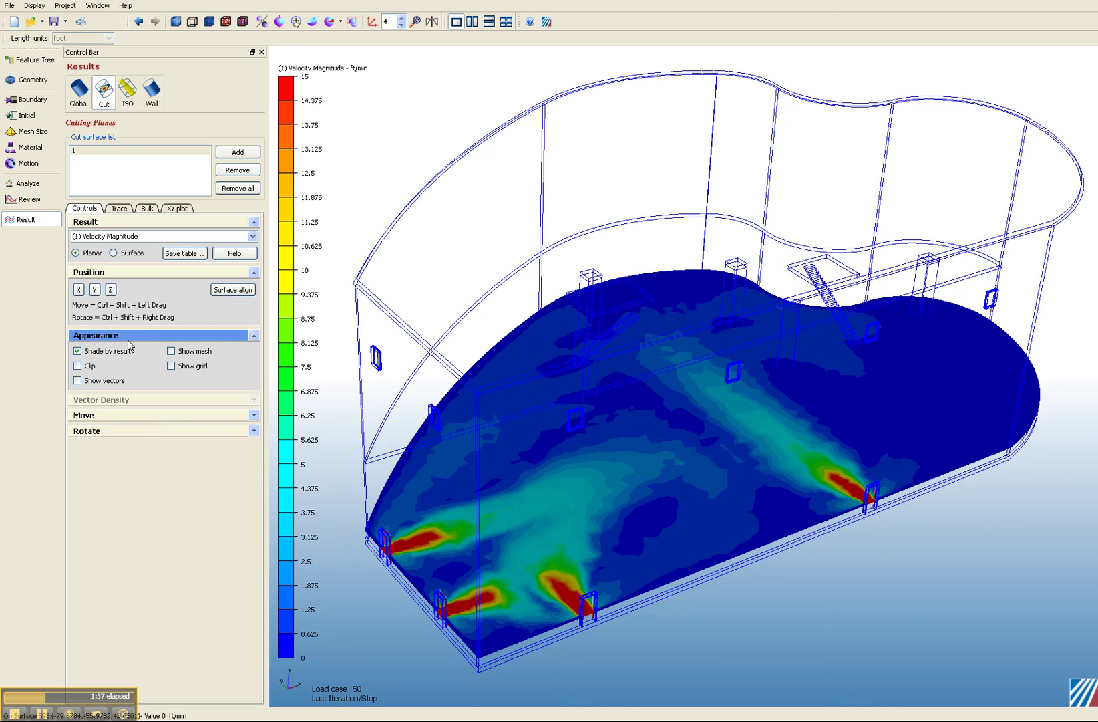
click(78, 350)
click(78, 380)
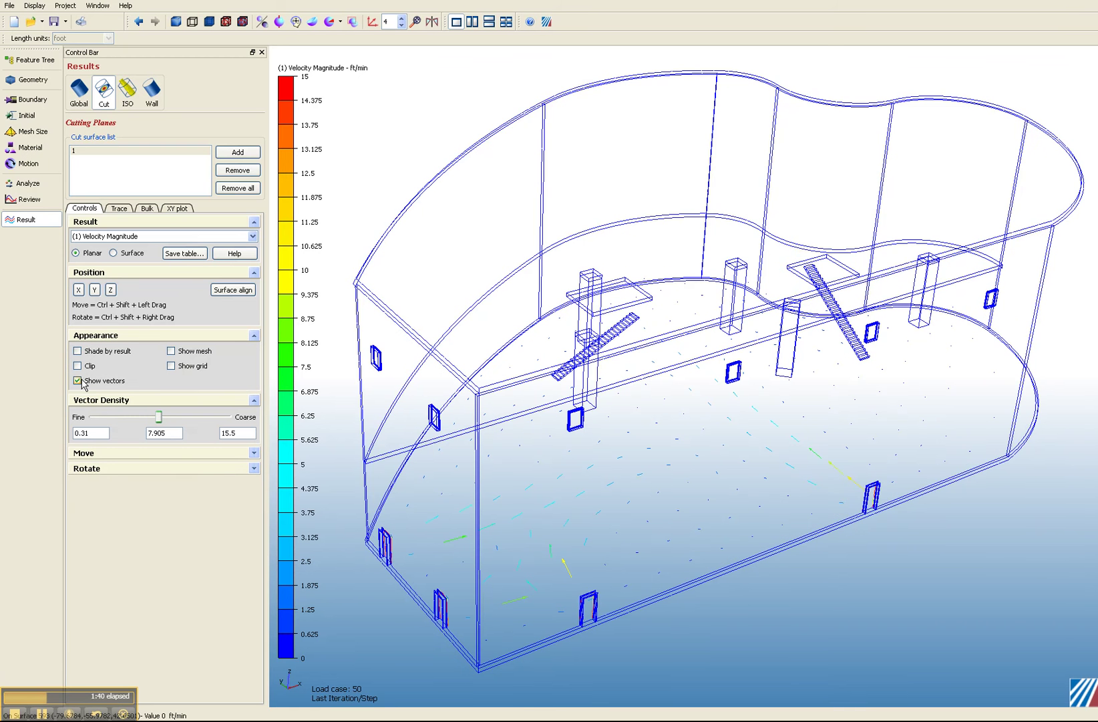
click(94, 419)
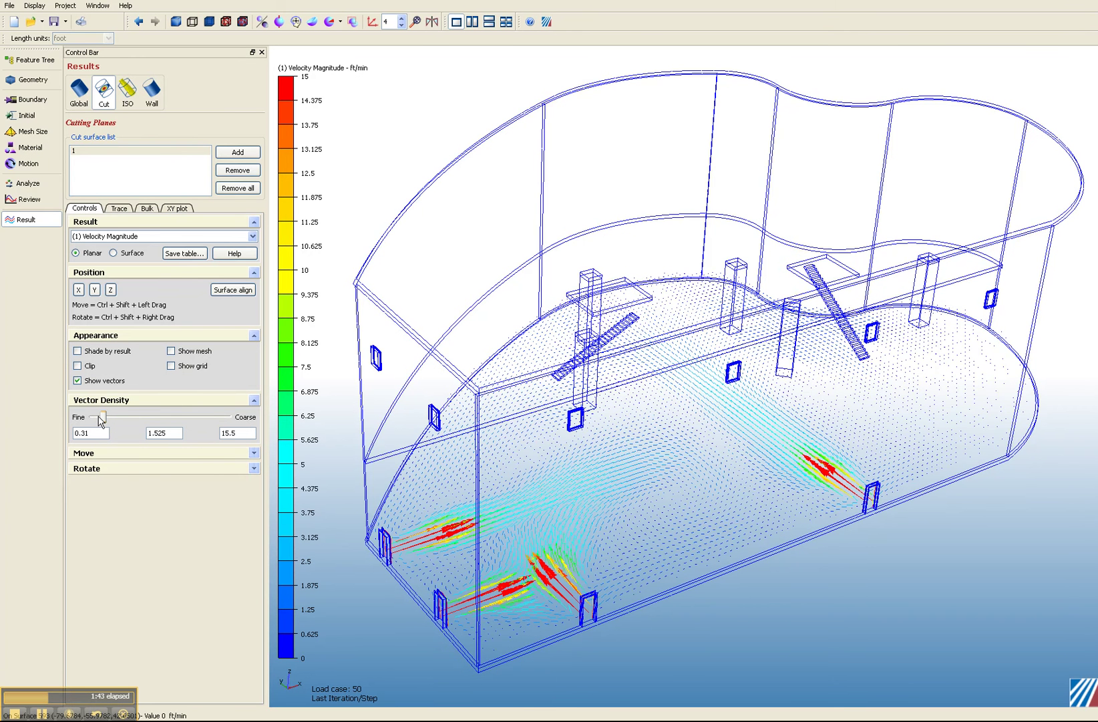
click(100, 420)
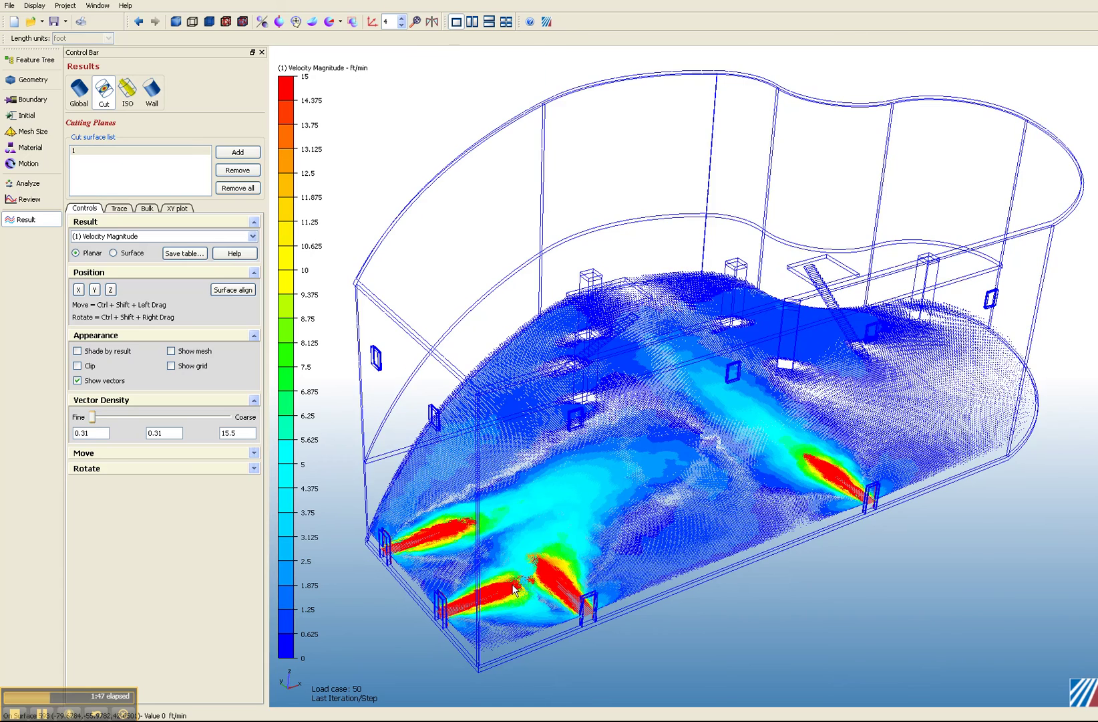
Give the velocity vectors the same length of 0.028 and coarsen the cutting plane's vector density to 1.829
scroll(513, 588, up, 2)
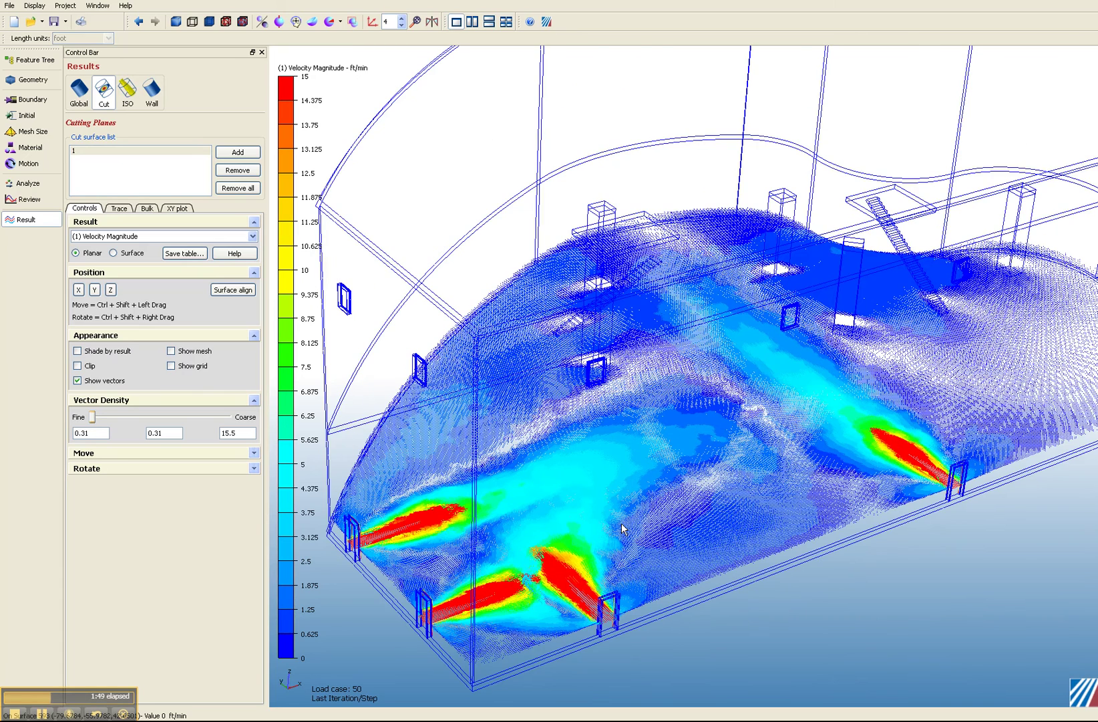
scroll(621, 522, down, 2)
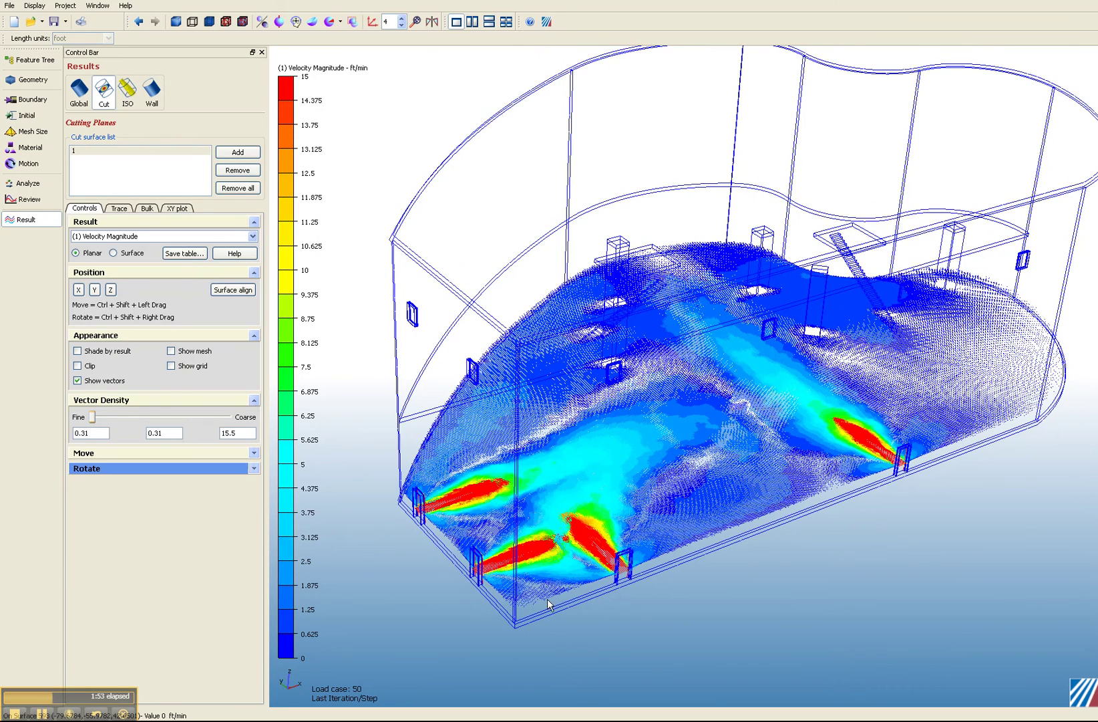
scroll(555, 591, up, 2)
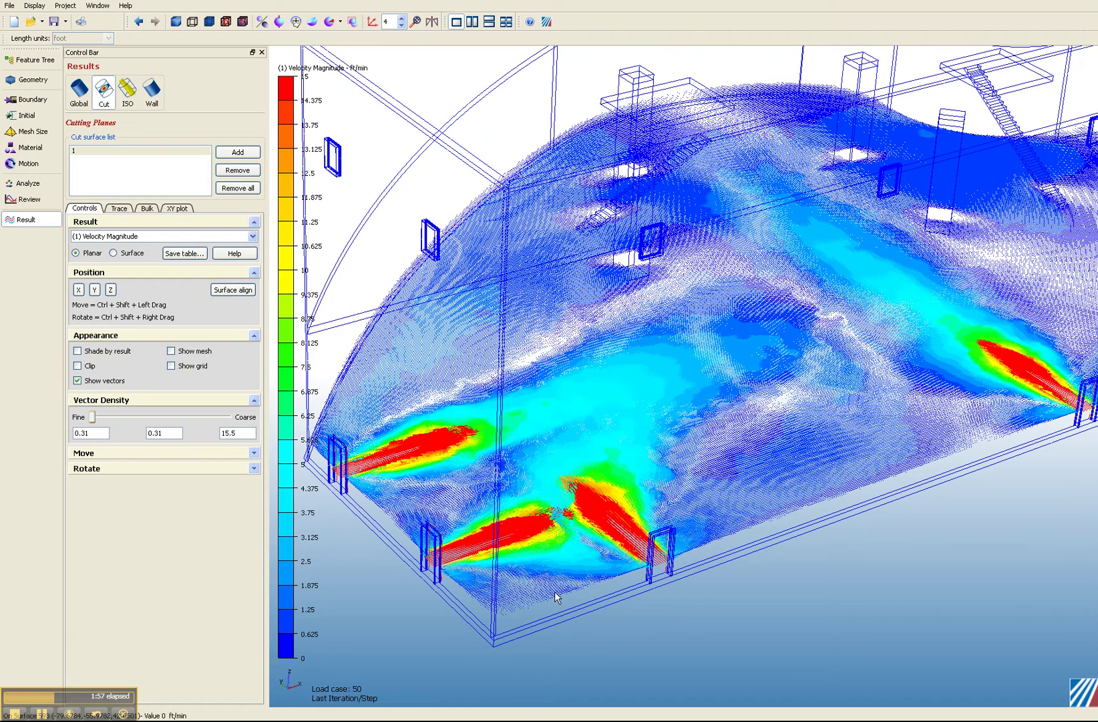
scroll(609, 557, down, 2)
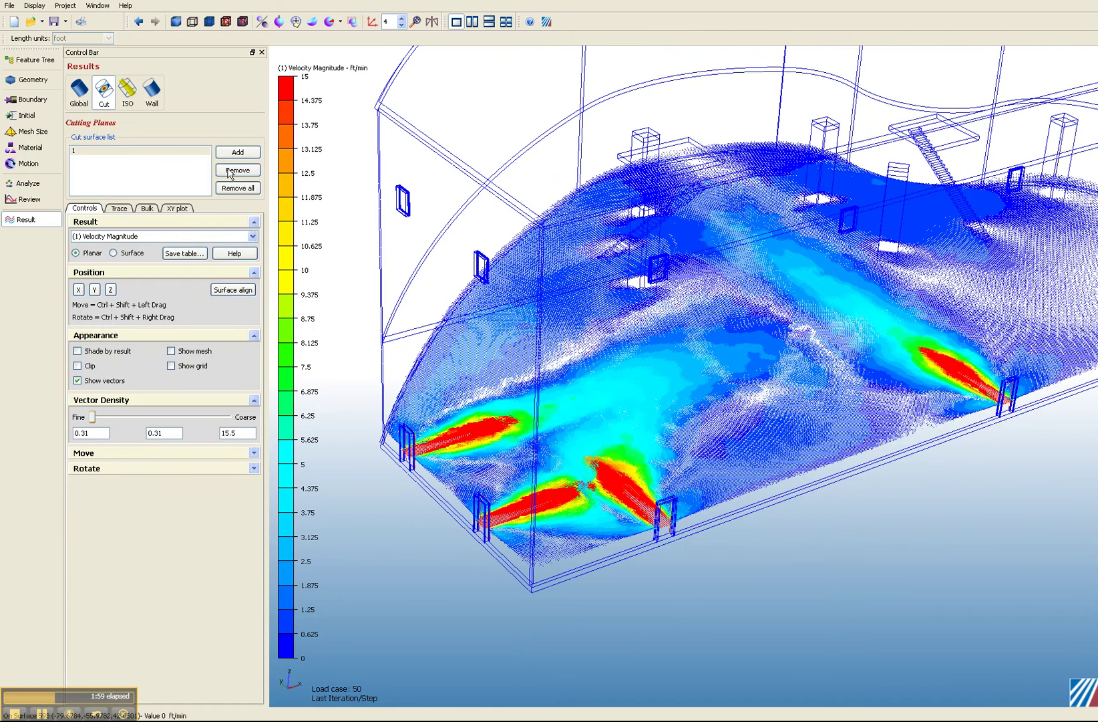
click(80, 91)
click(115, 154)
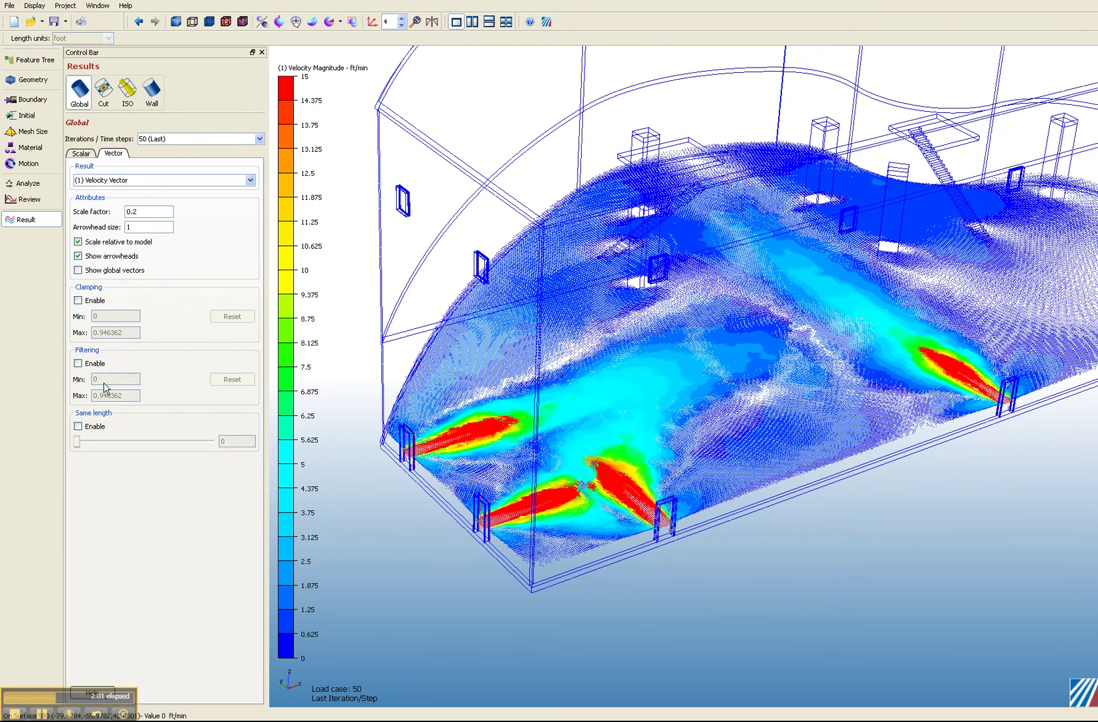
click(78, 426)
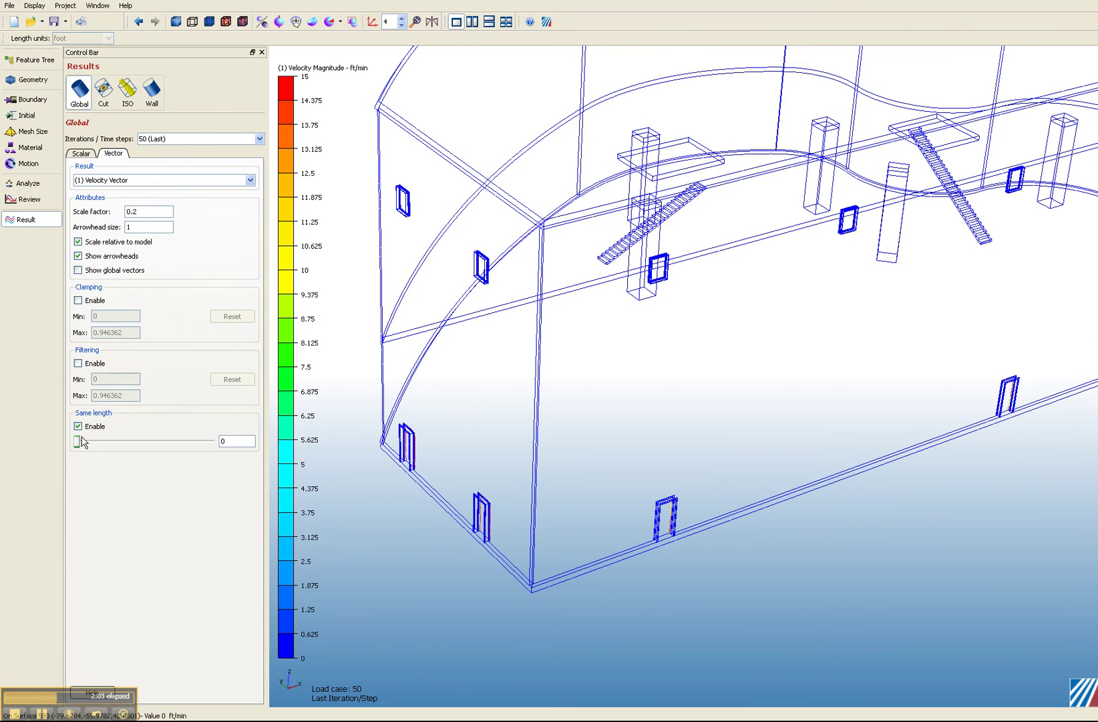
drag(80, 444, 83, 444)
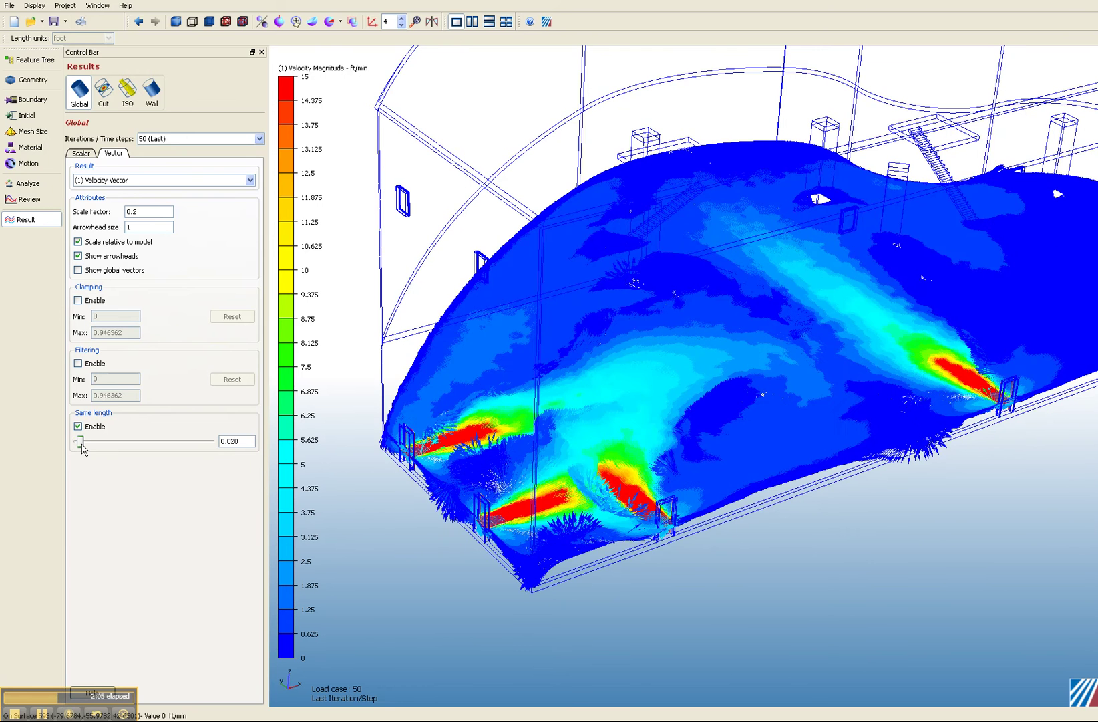
click(103, 89)
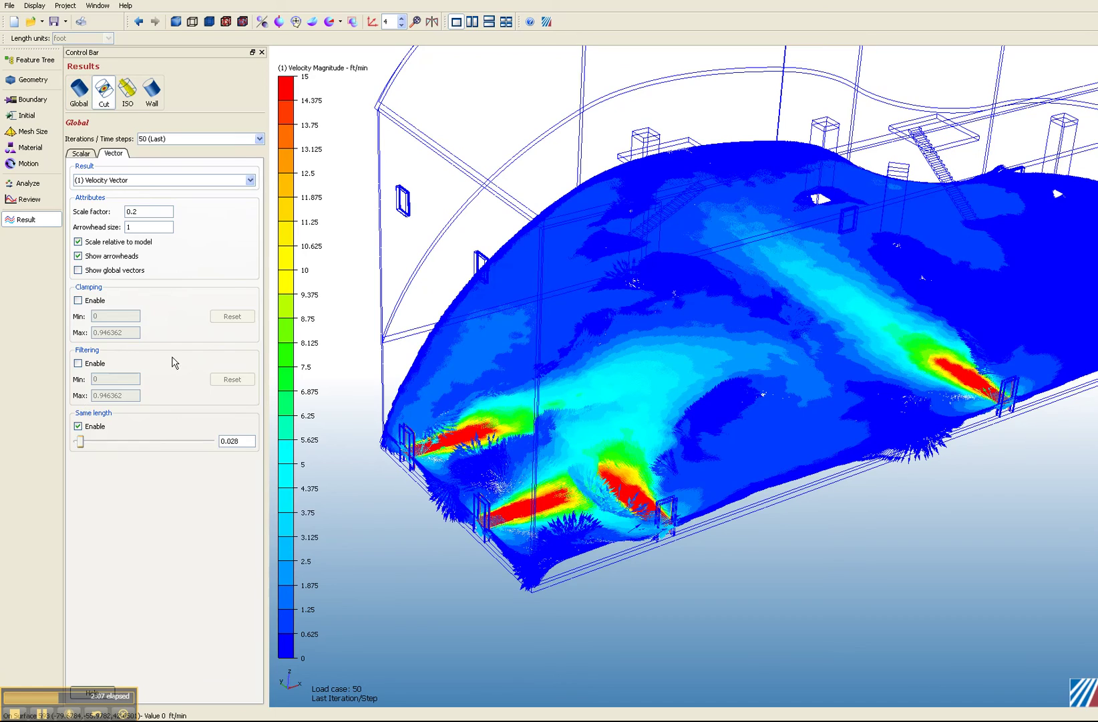
click(129, 416)
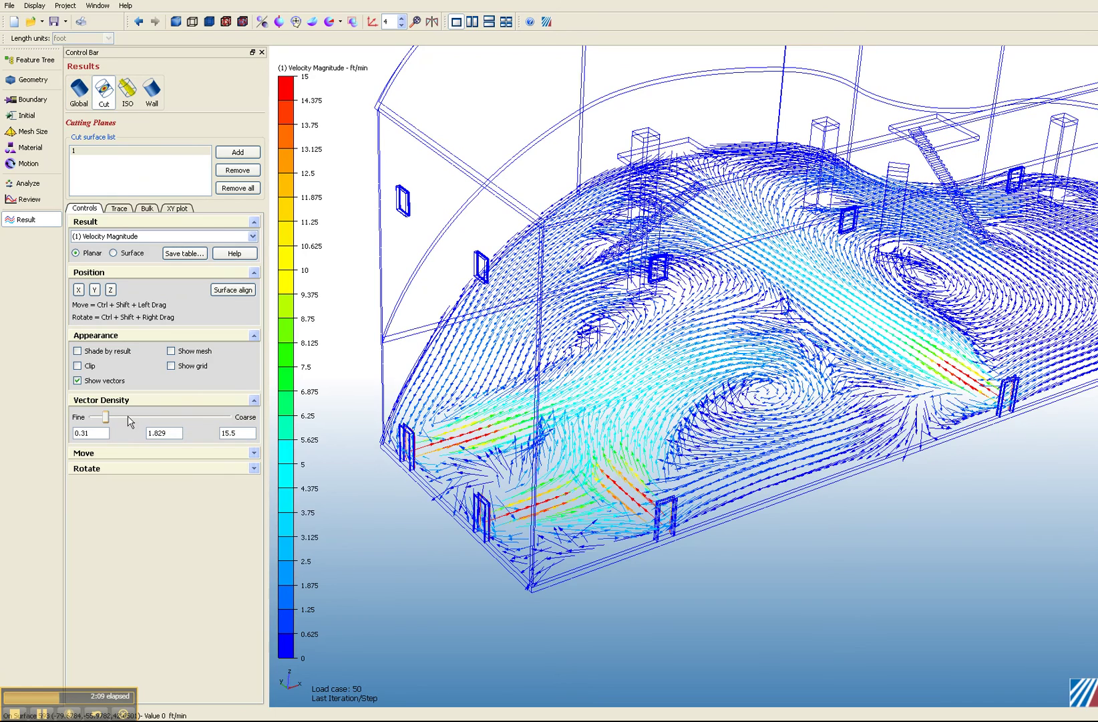
Pick two XY plot points on the cutting plane, at about (-102.5, -39.7, 2.4) and (10.0, -30.1, 2.4)
drag(848, 374, 836, 322)
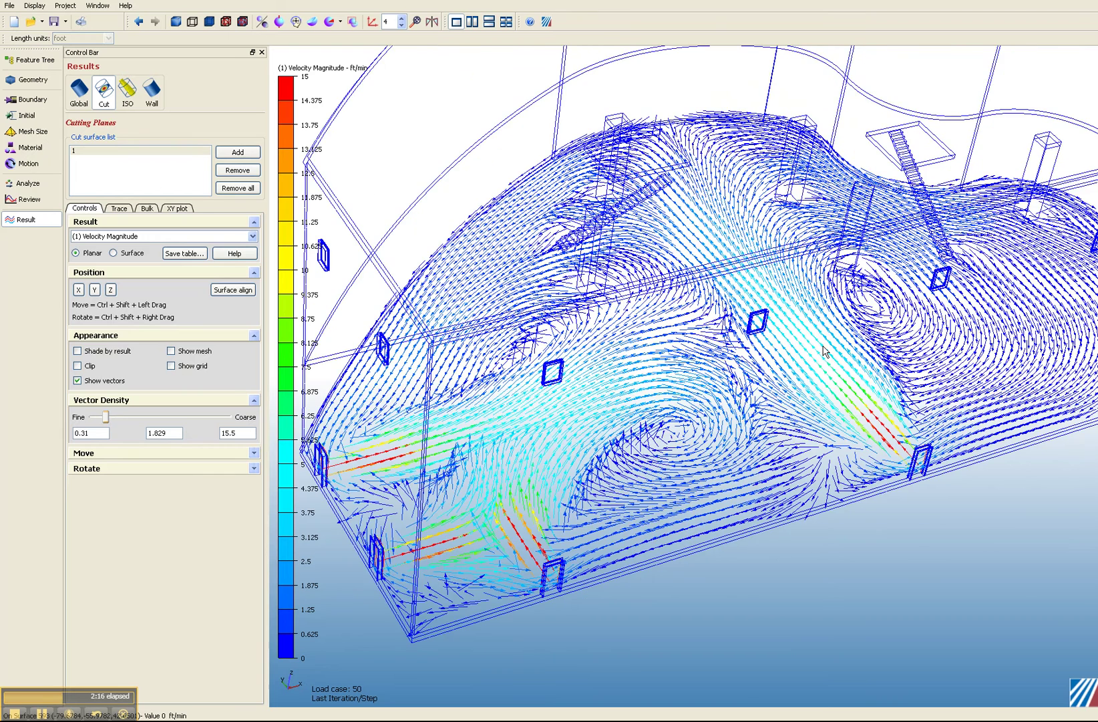
scroll(825, 352, down, 2)
click(178, 208)
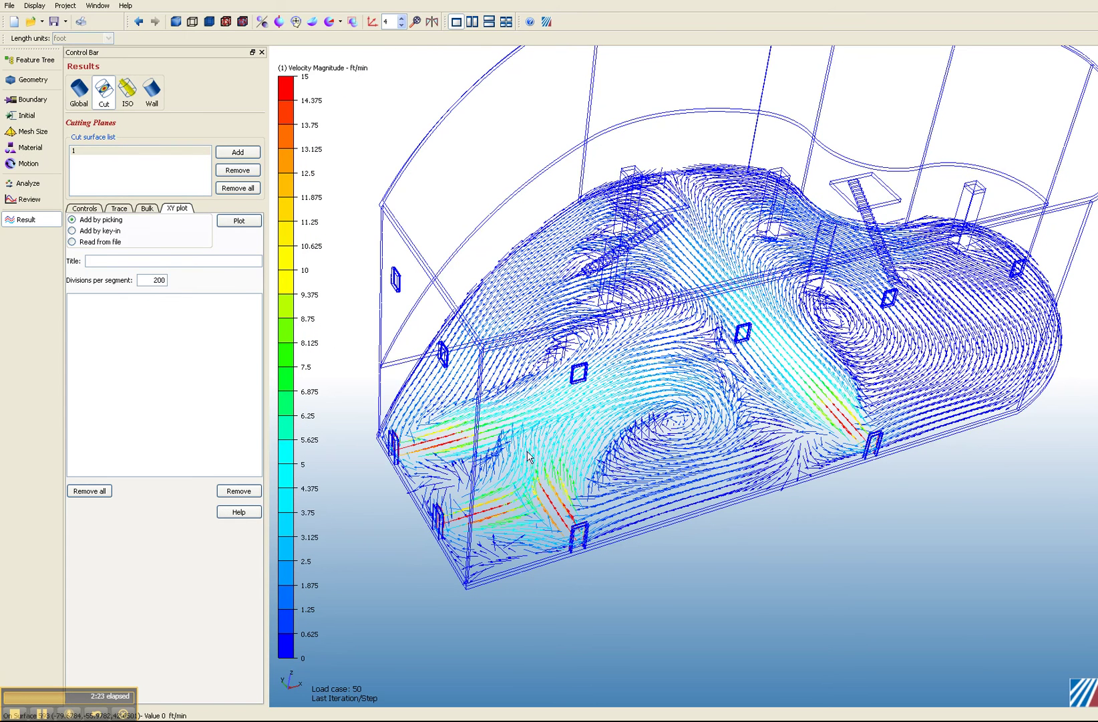
click(483, 510)
click(892, 359)
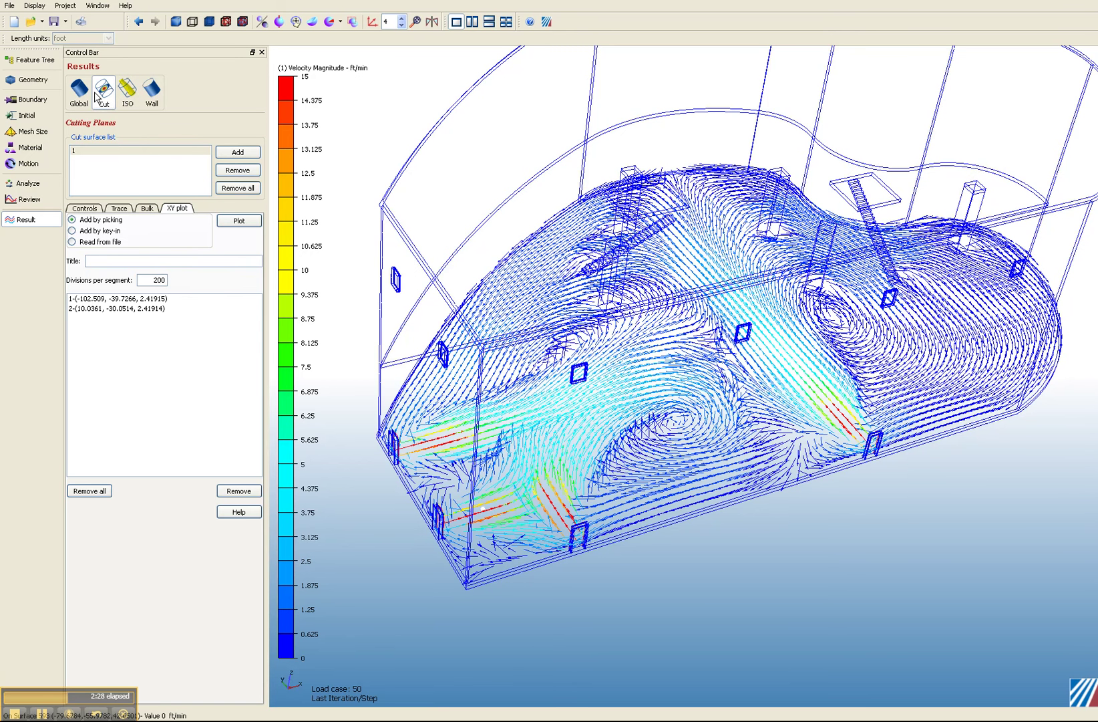
Turn shading by result back on for the cutting plane and return to its XY plot settings
click(89, 208)
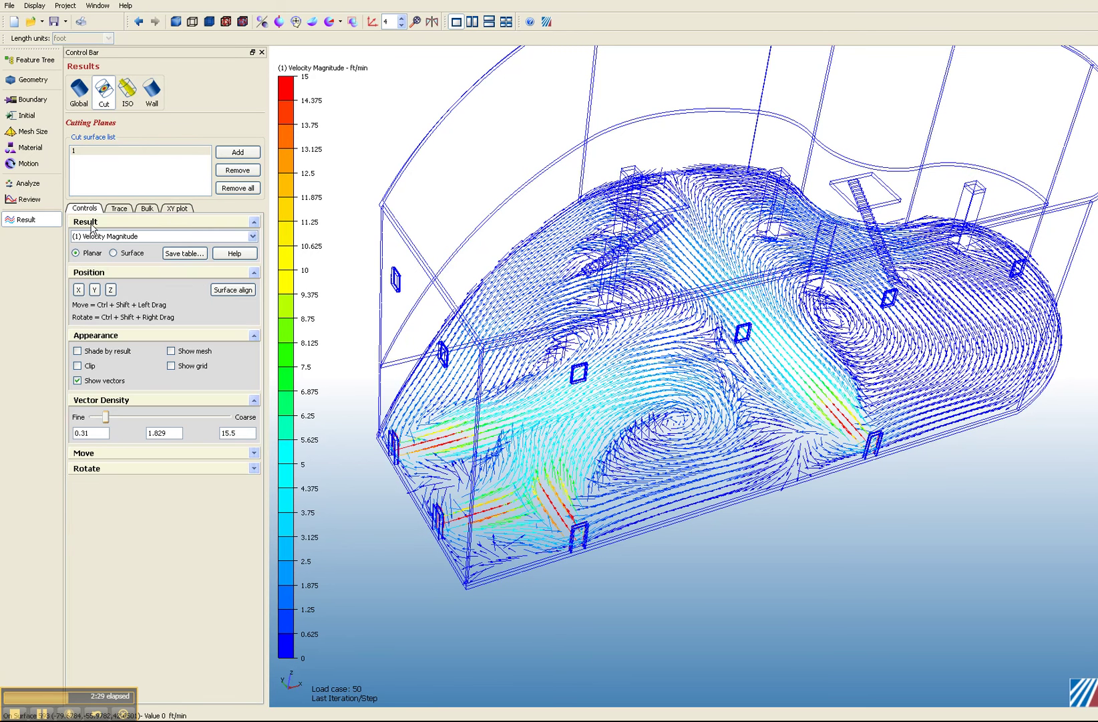
click(86, 356)
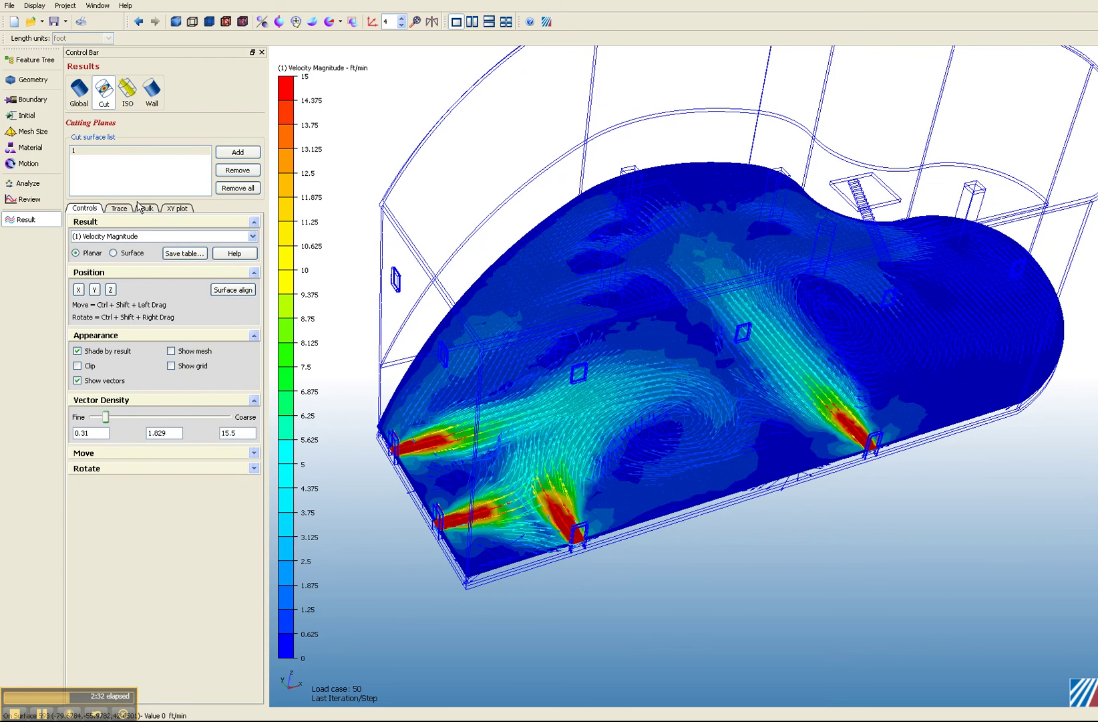
click(173, 209)
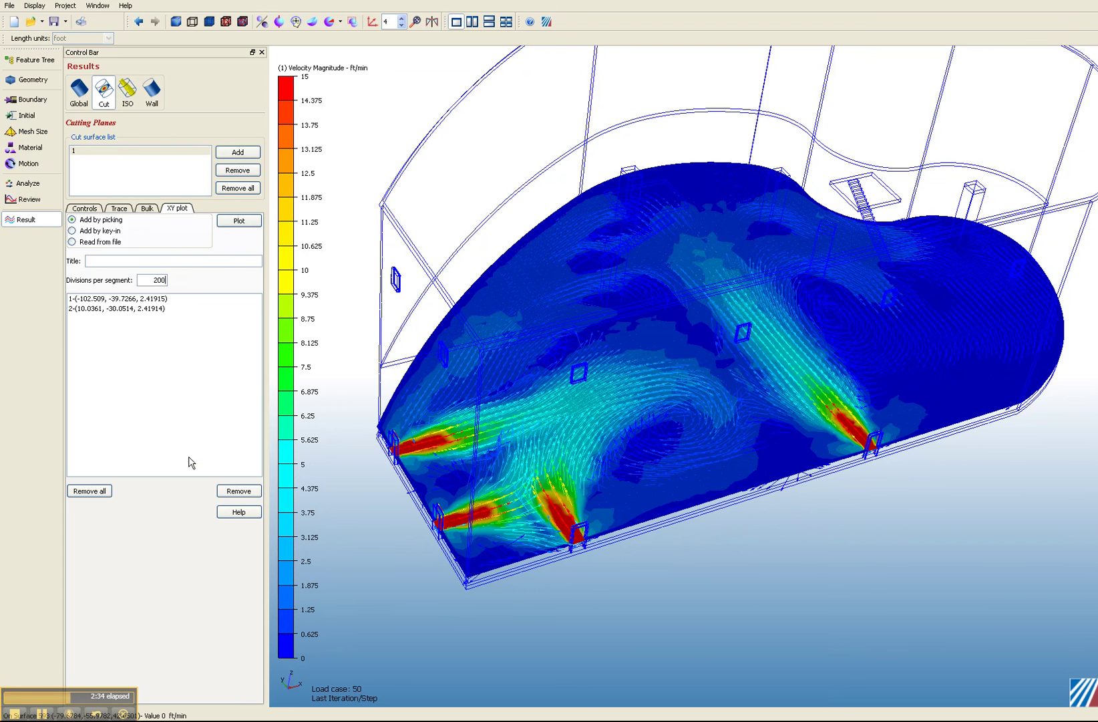
Replace the XY plot points with two at about (-99.0, -39.4, 2.4) and (17.6, -33.7, 2.4) on the cutting plane and generate the plot
click(102, 490)
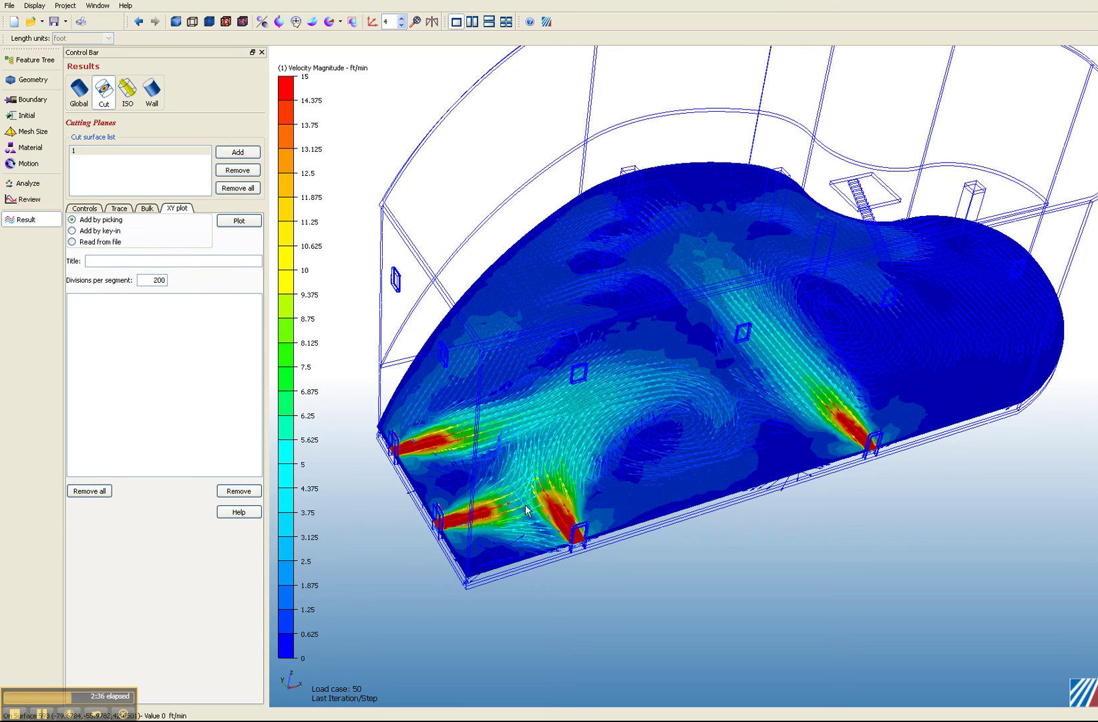
click(498, 504)
click(926, 360)
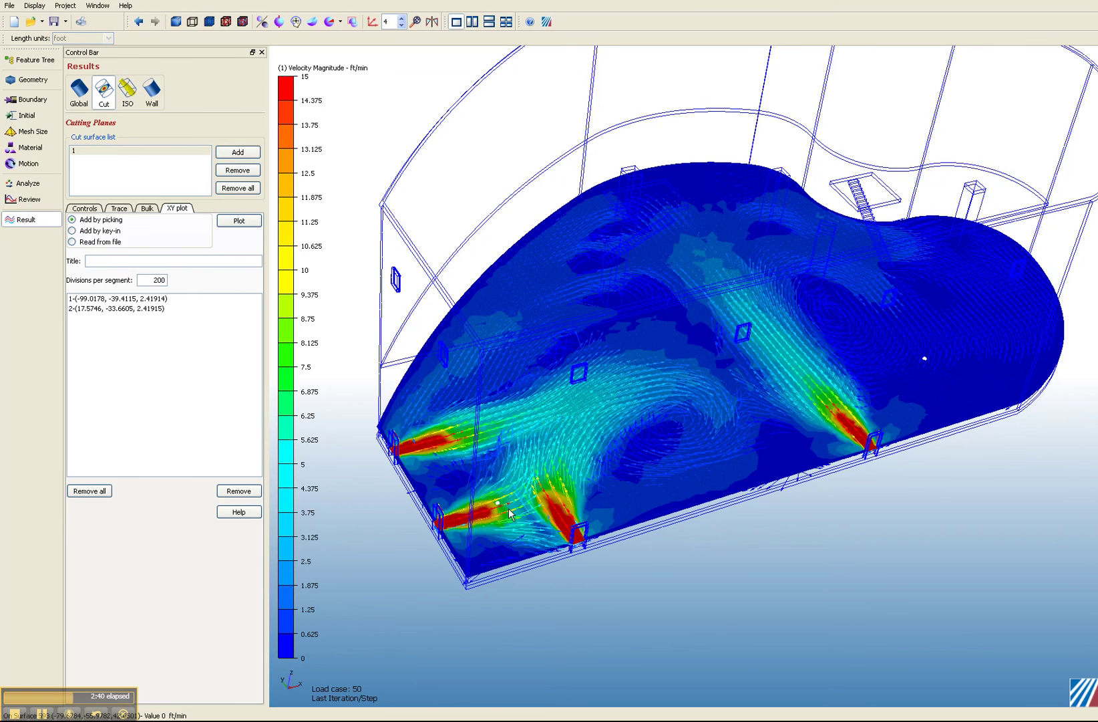
click(239, 220)
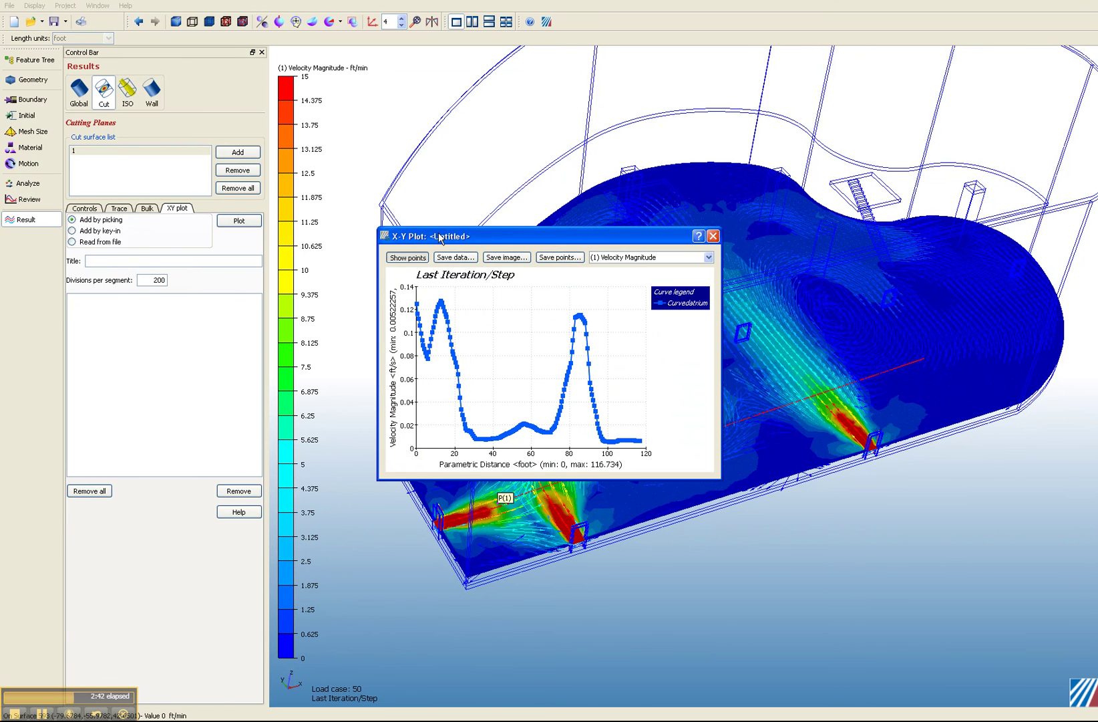
Move the XY plot window clear of the sampled line, hide the curve's point markers and widen the window
drag(505, 238, 457, 68)
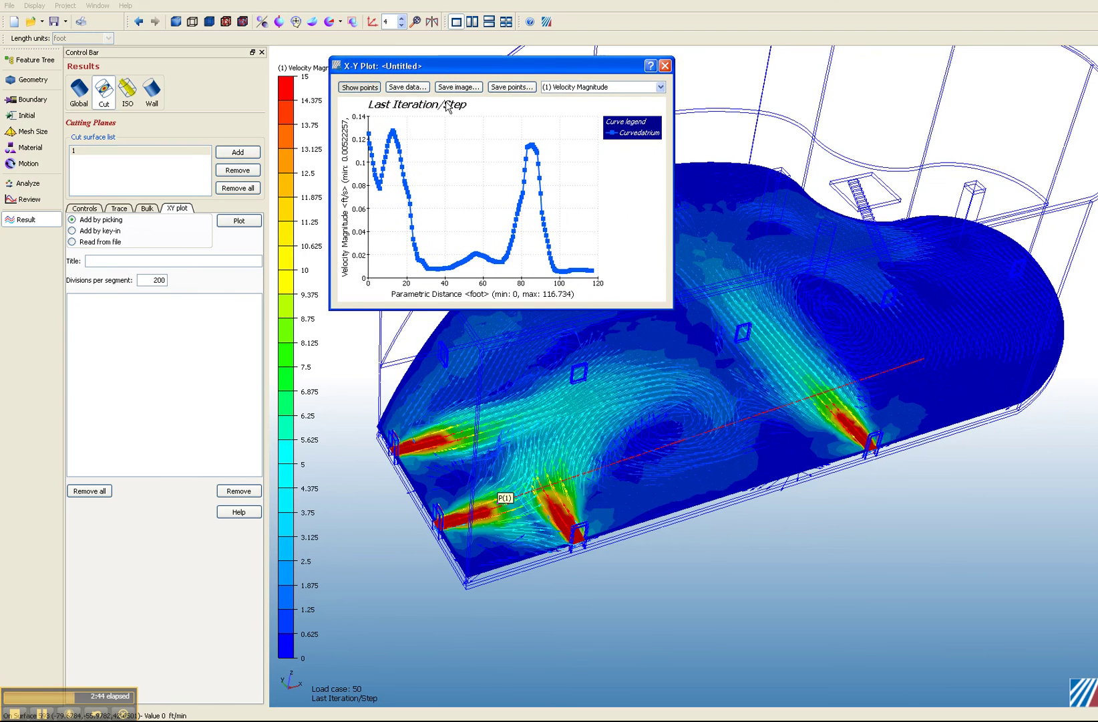
click(361, 88)
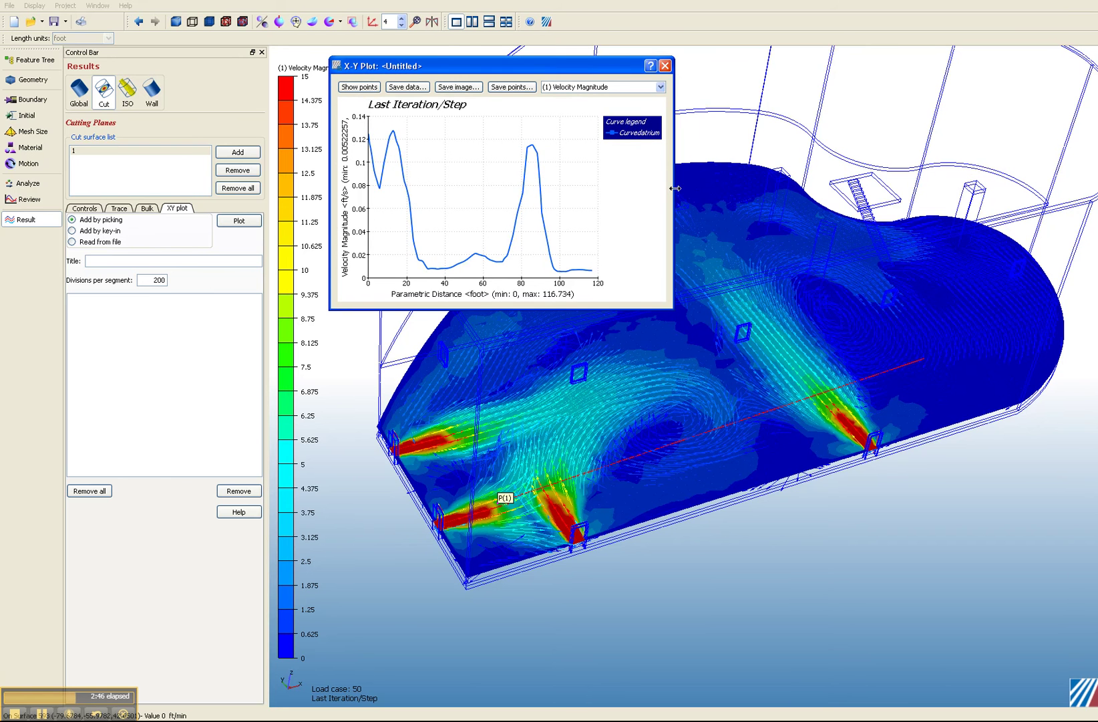
drag(676, 189, 977, 187)
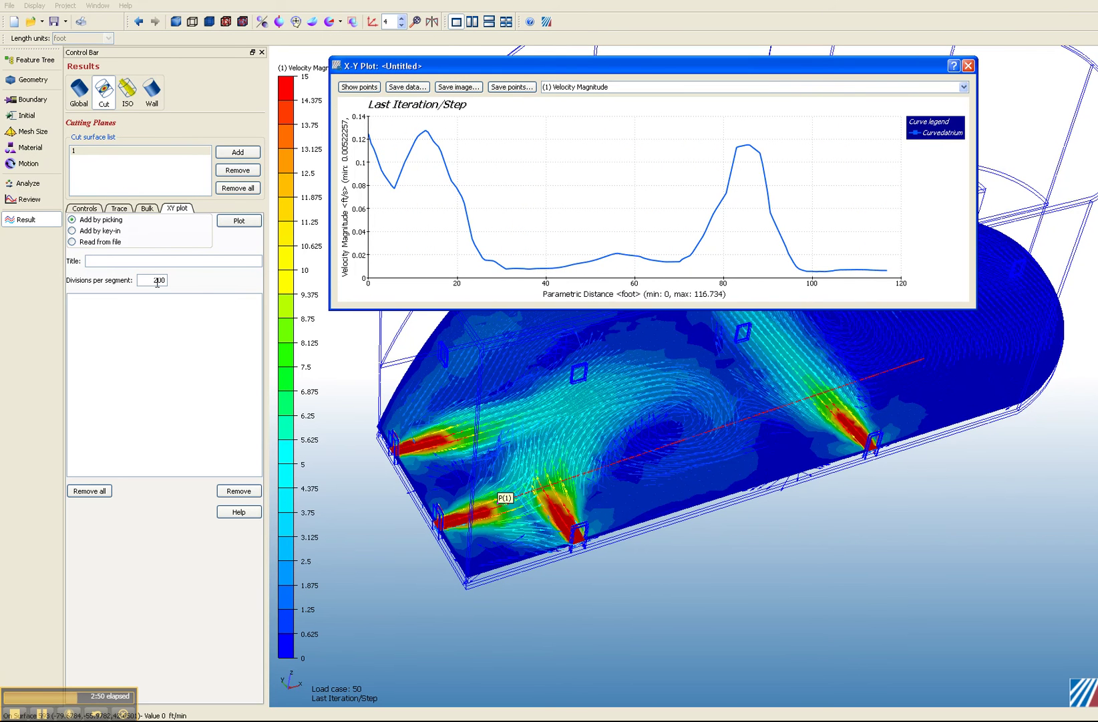
Change the XY plot's velocity units to ft/min
right_click(611, 151)
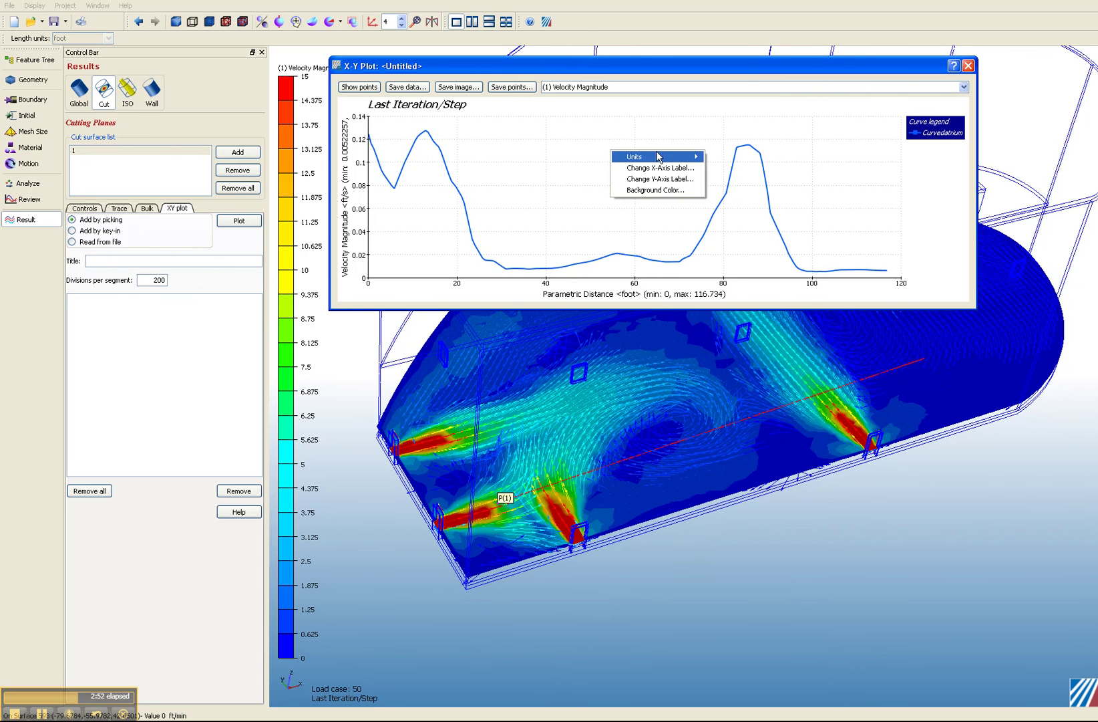
mouse_move(668, 156)
click(741, 203)
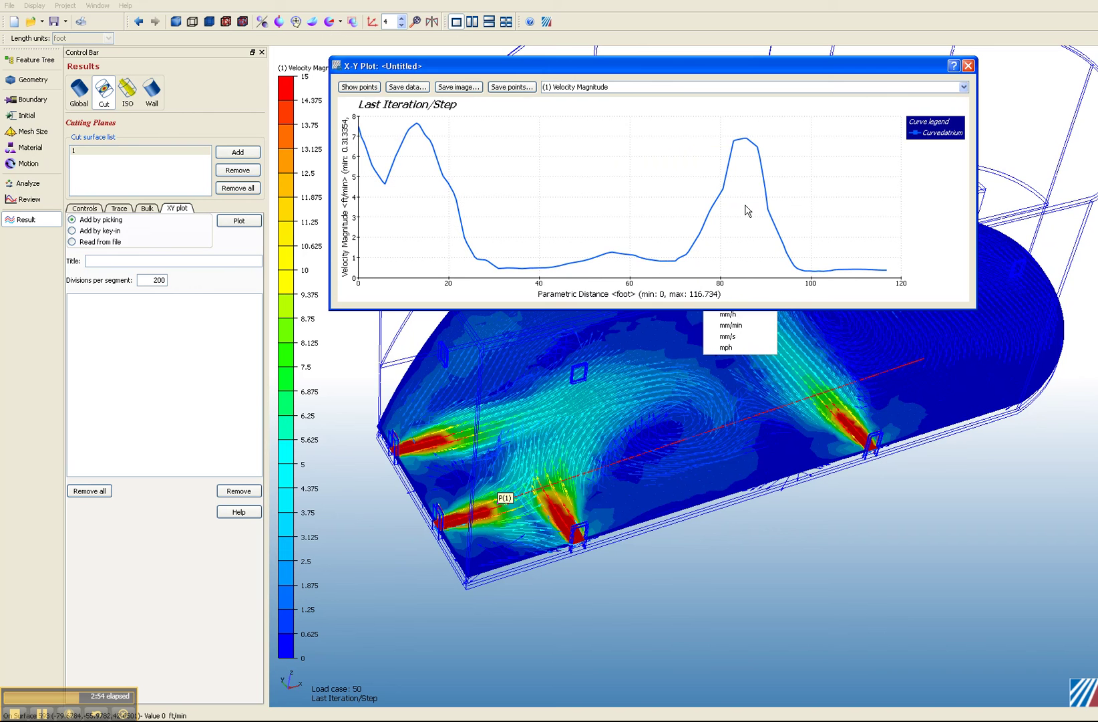
View Vx-Velocity, Vz-Velocity and Static Pressure on the XY plot, return to Velocity Magnitude and close the plot
click(688, 86)
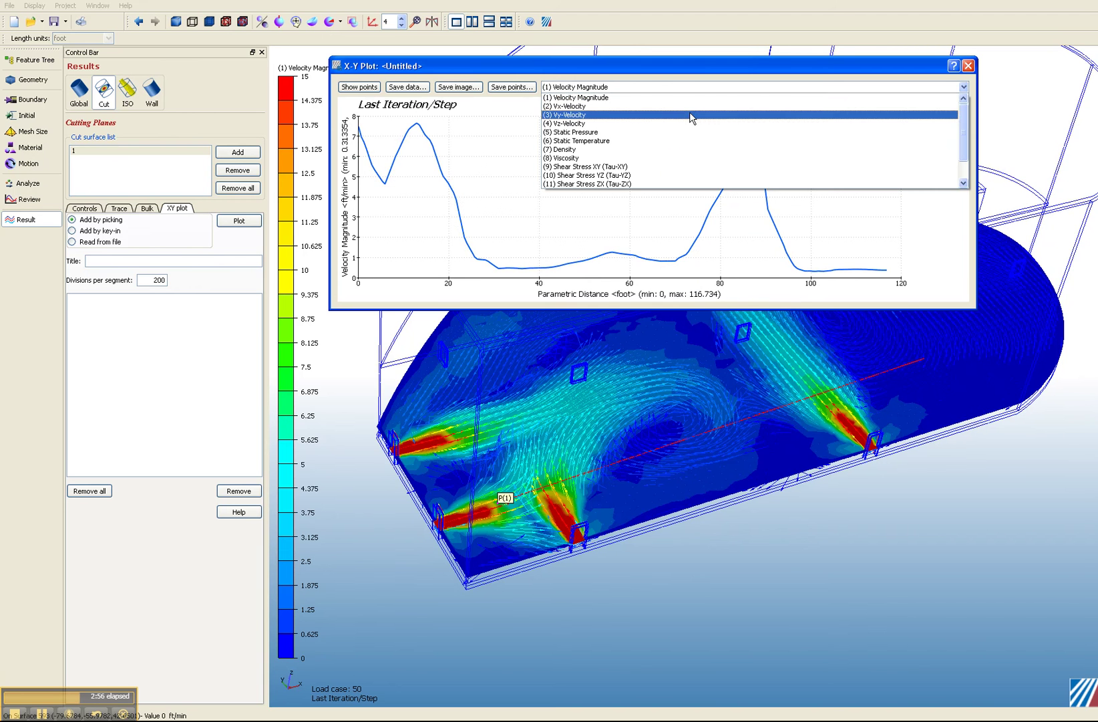
click(691, 102)
click(686, 87)
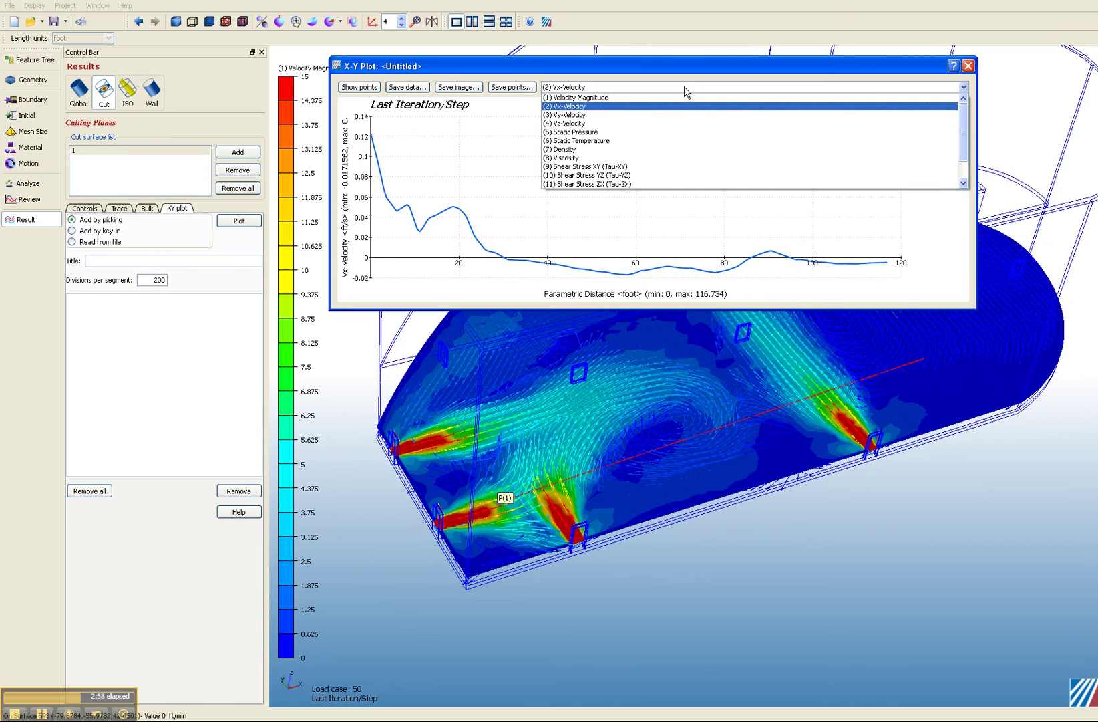
click(688, 124)
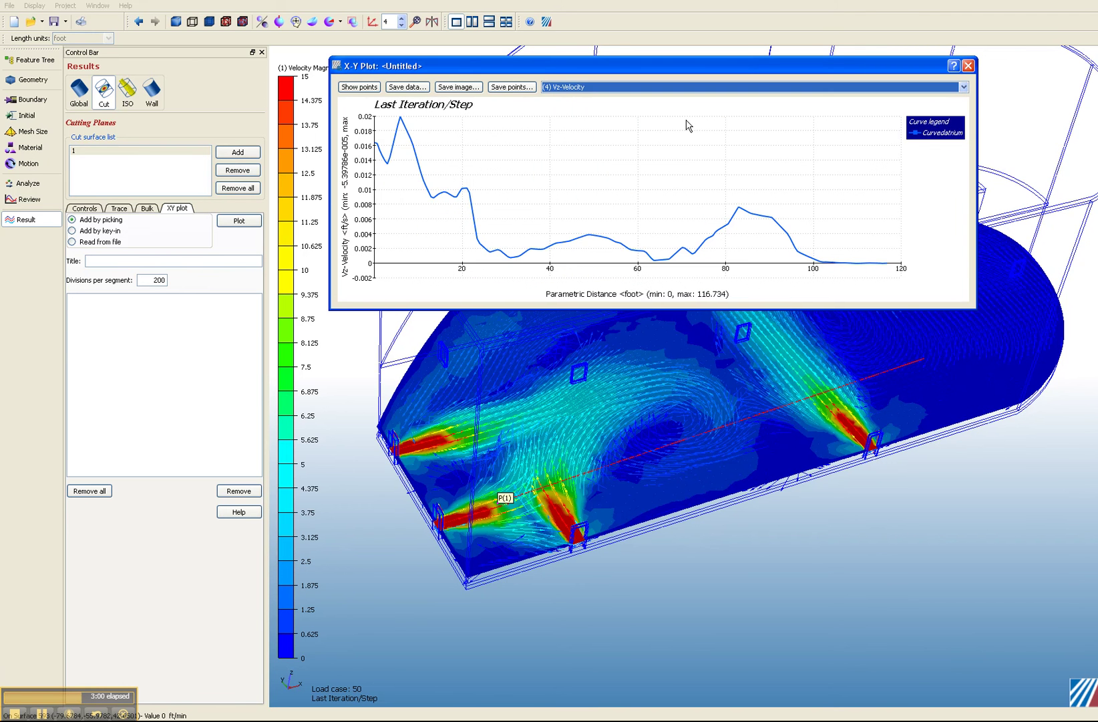
click(688, 86)
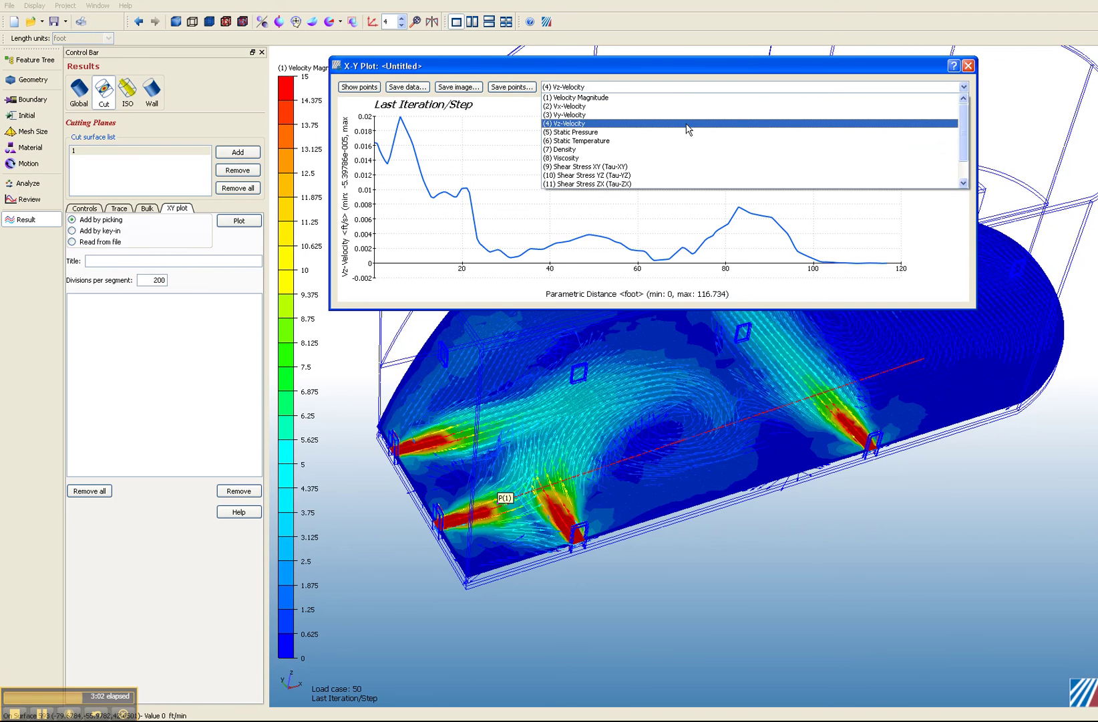
click(691, 135)
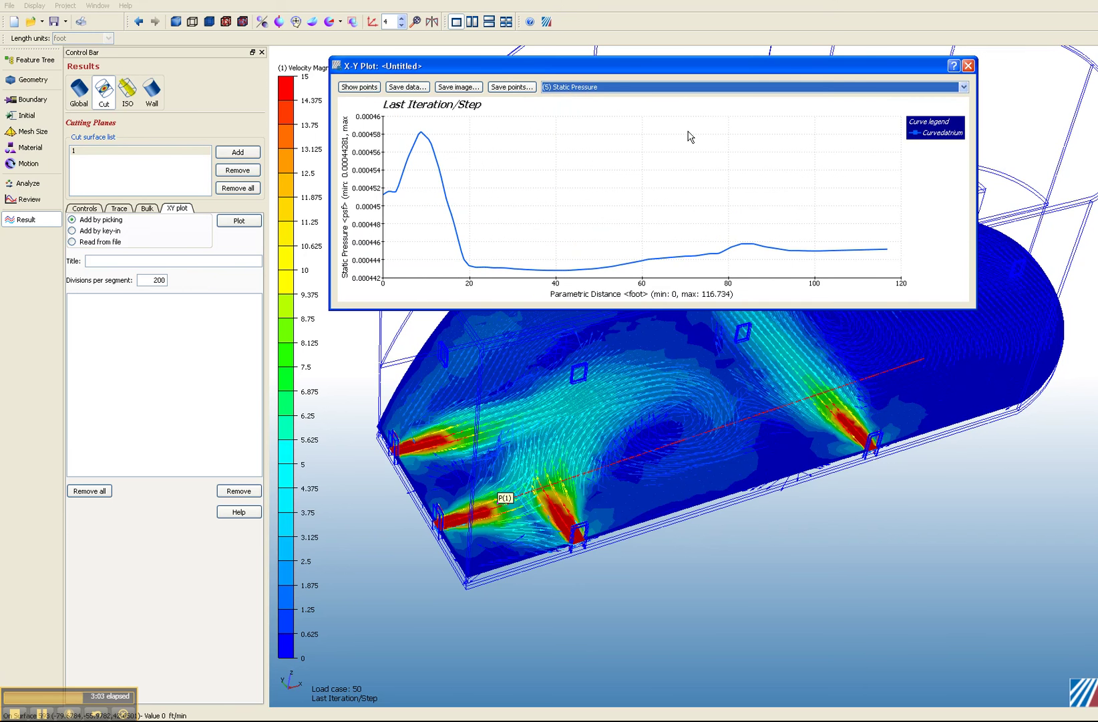
click(676, 88)
click(674, 100)
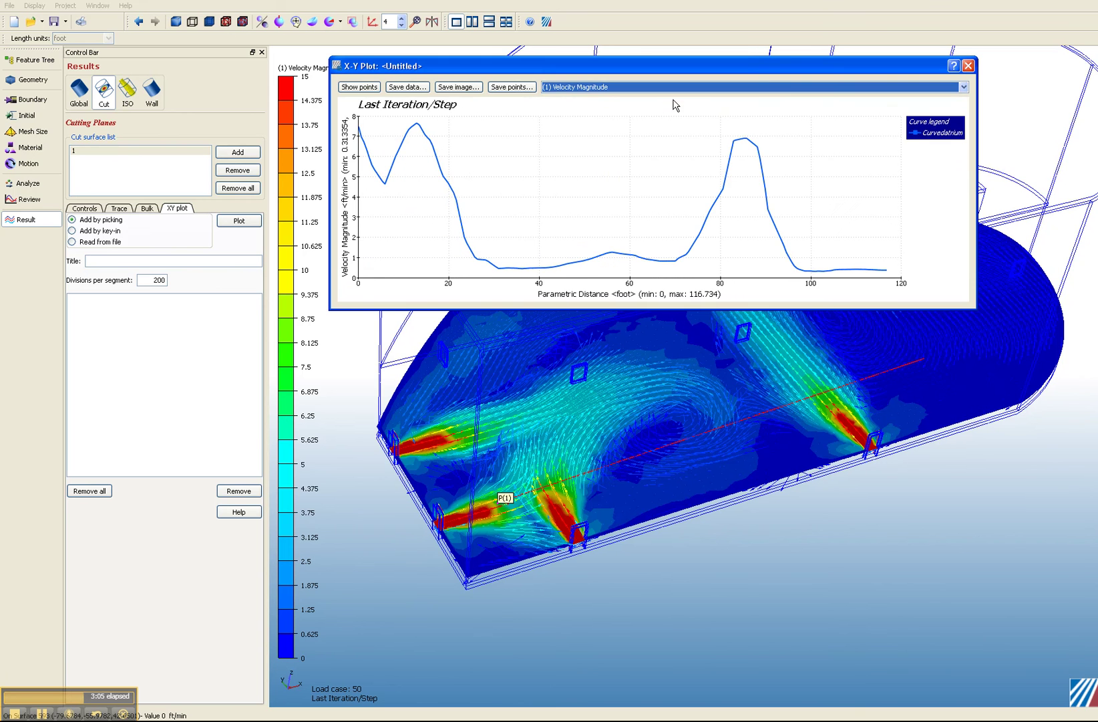
click(47, 712)
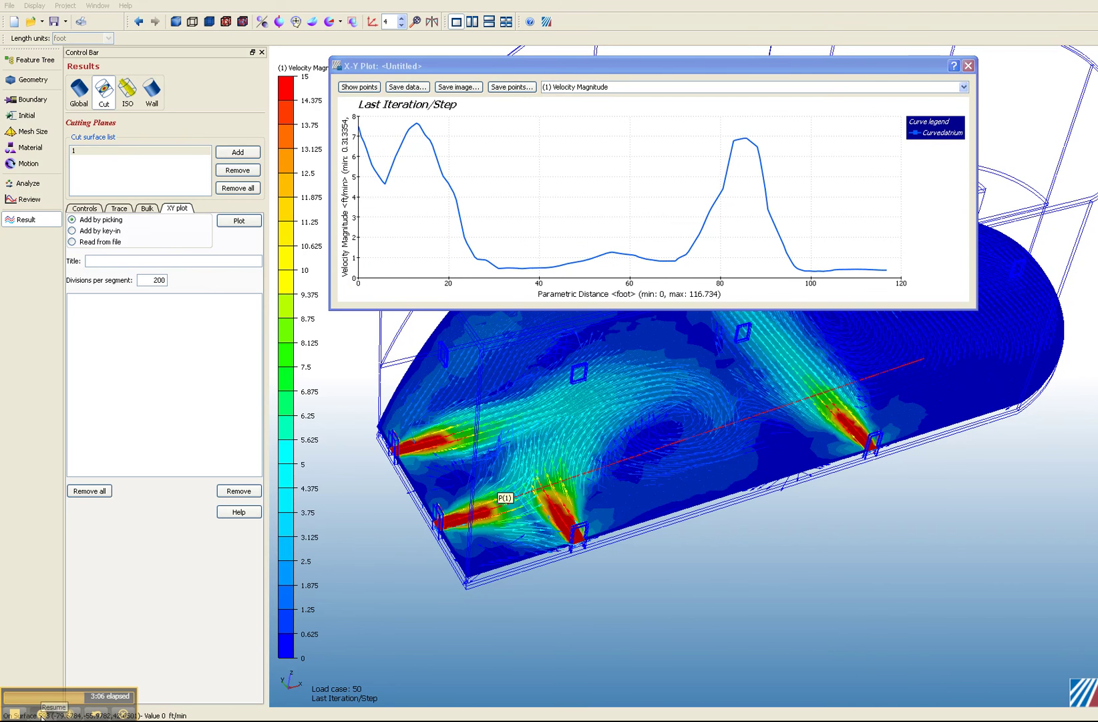
click(968, 65)
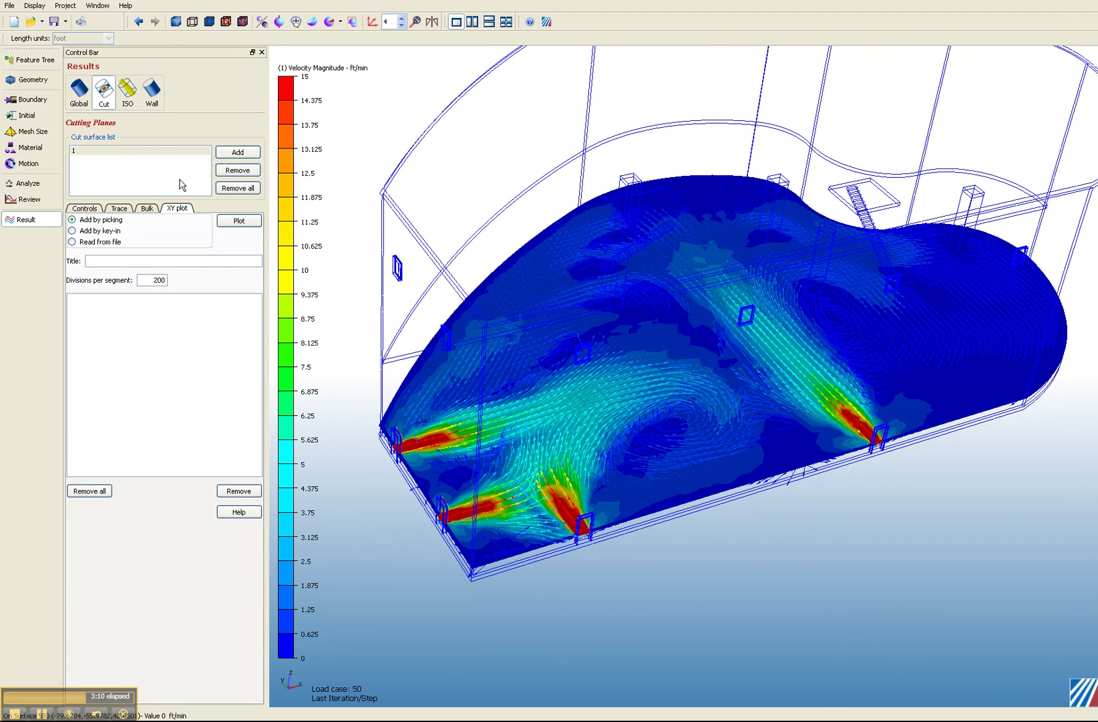
Add an iso surface of velocity magnitude and adjust its value through 4.54254 to 2.27127
click(128, 90)
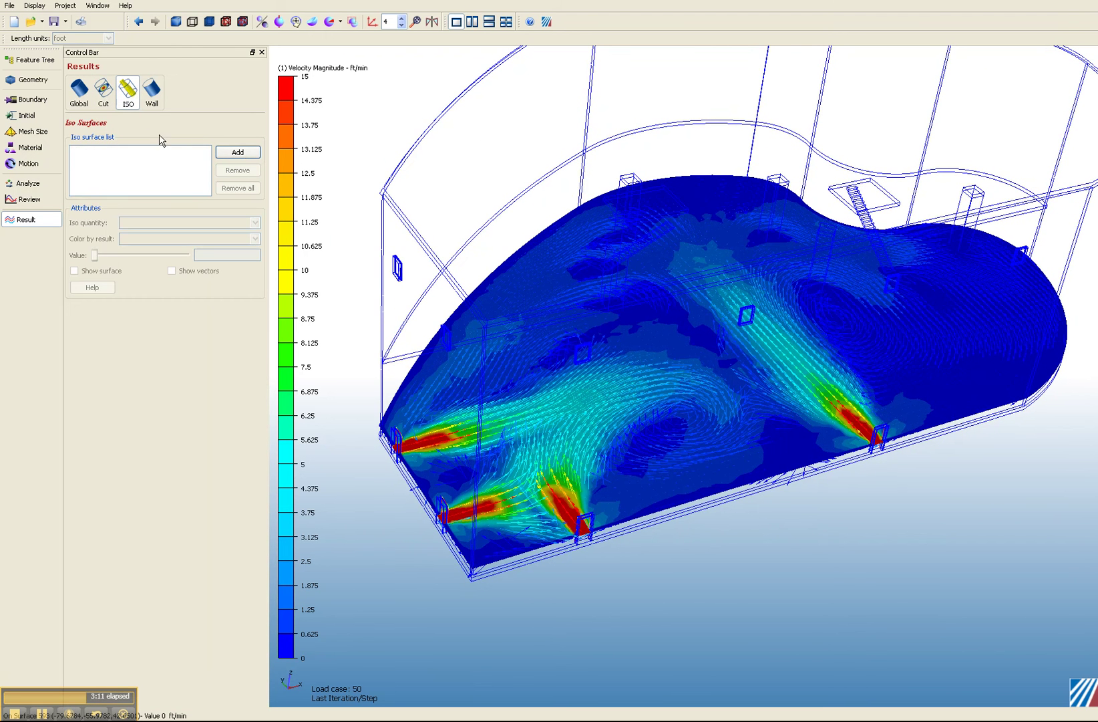
click(239, 152)
click(141, 255)
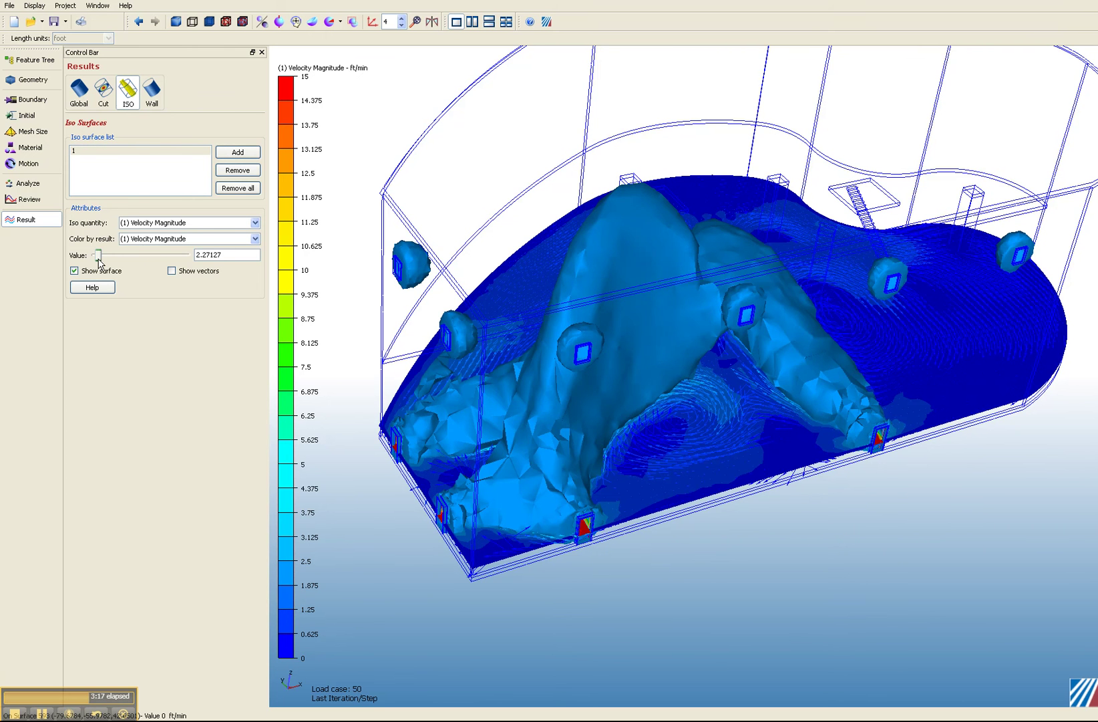
drag(99, 261, 103, 262)
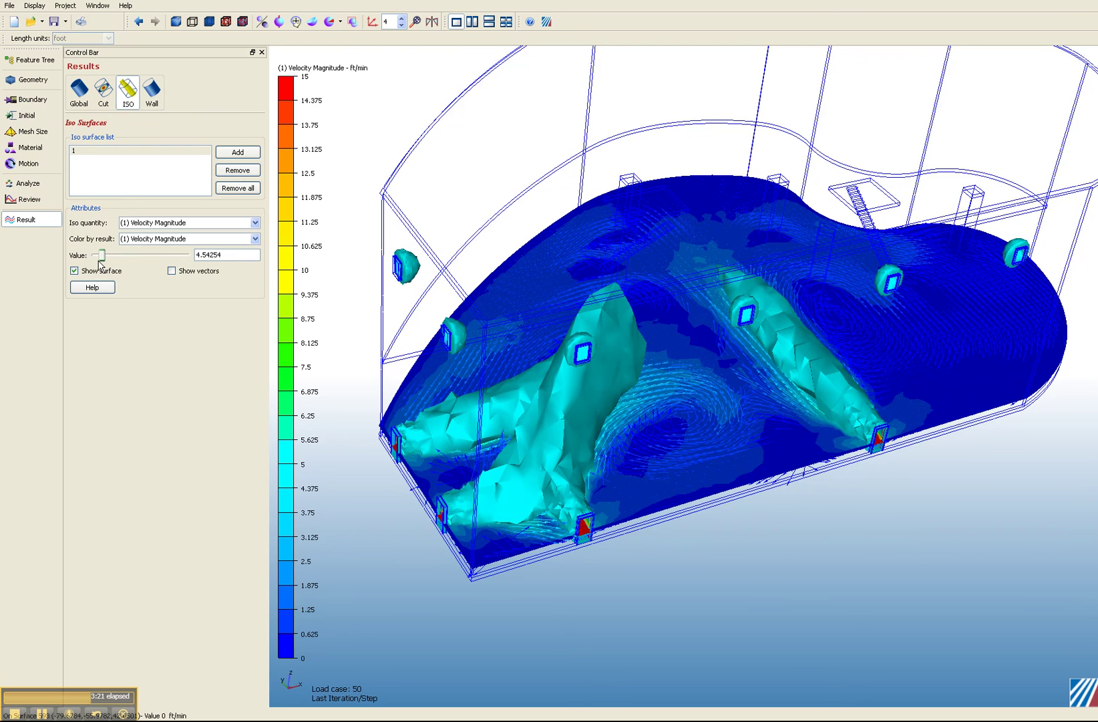
drag(99, 262, 98, 263)
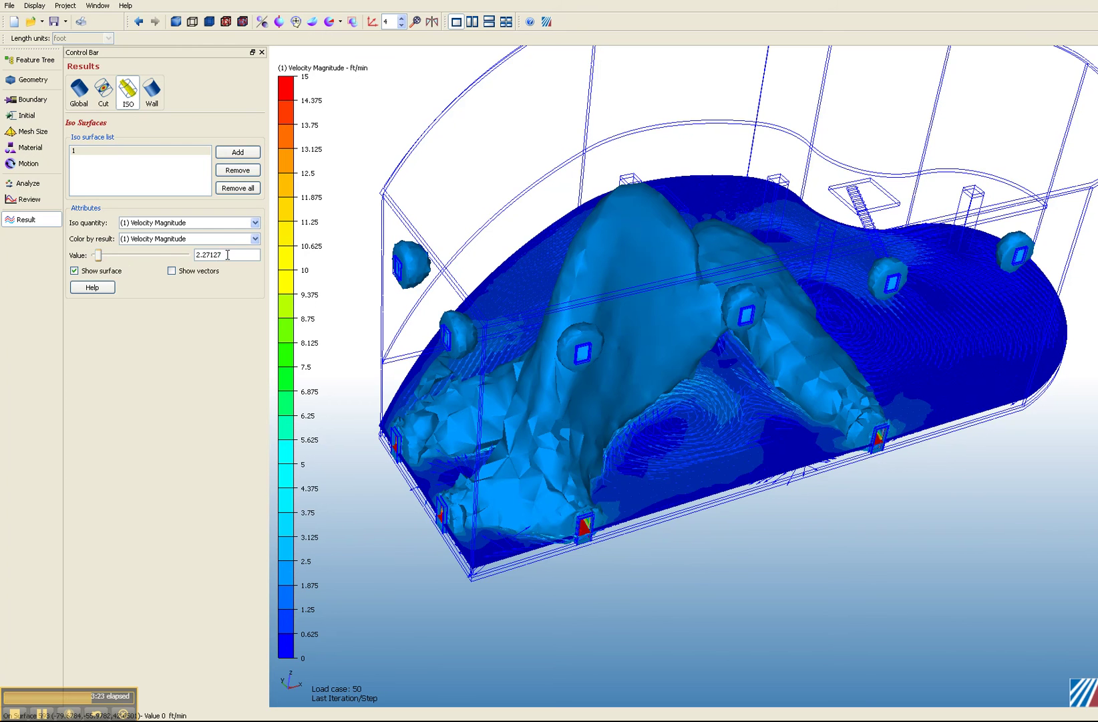
Set the velocity iso surface's value to exactly 2 and view it from a lower angle
drag(228, 255, 183, 255)
text(2)
key(Return)
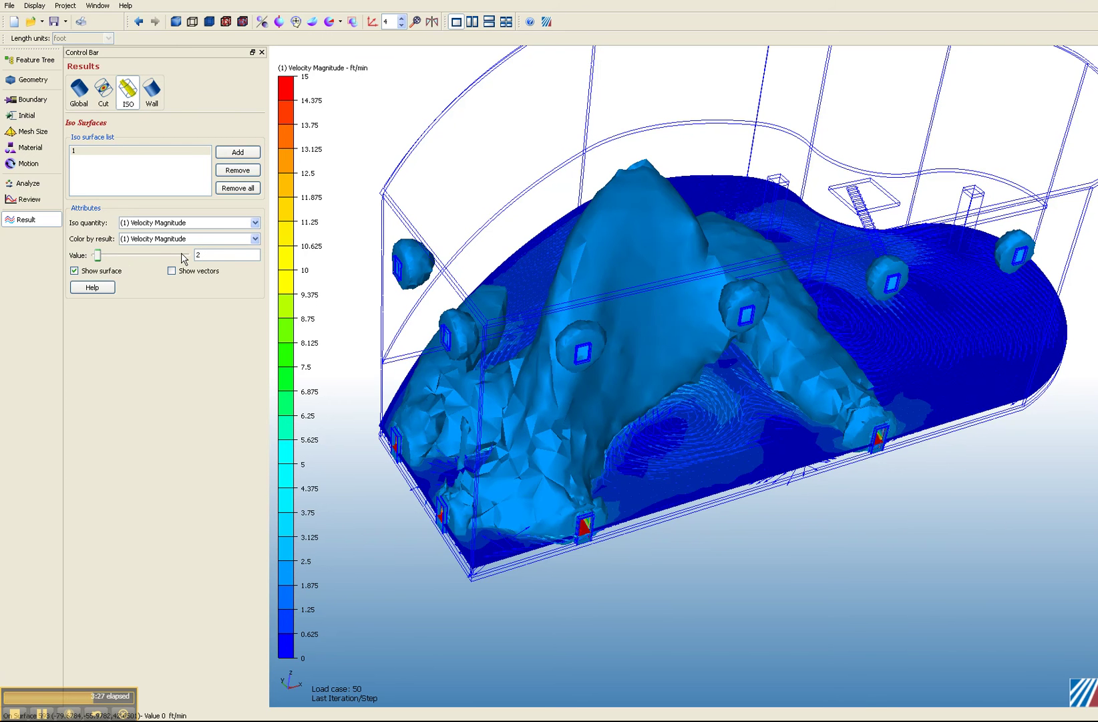
middle_drag(669, 401, 795, 423)
Add a second cutting plane and align it with the long flat wall of the atrium that contains the air openings
click(103, 92)
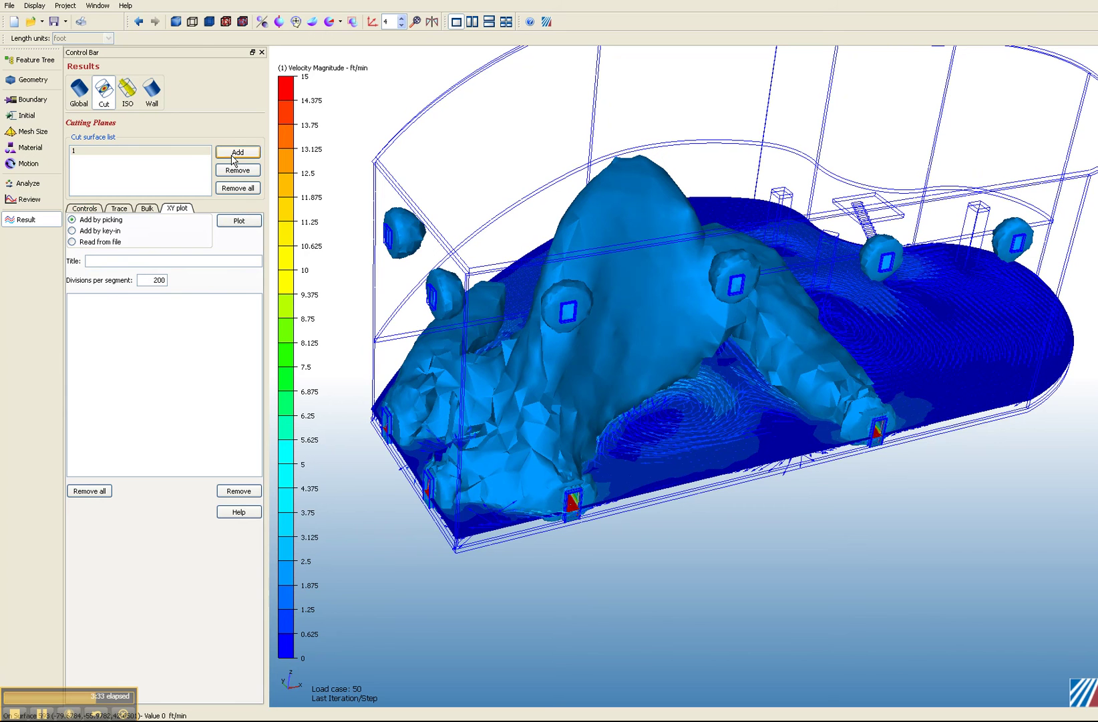
click(85, 209)
click(221, 154)
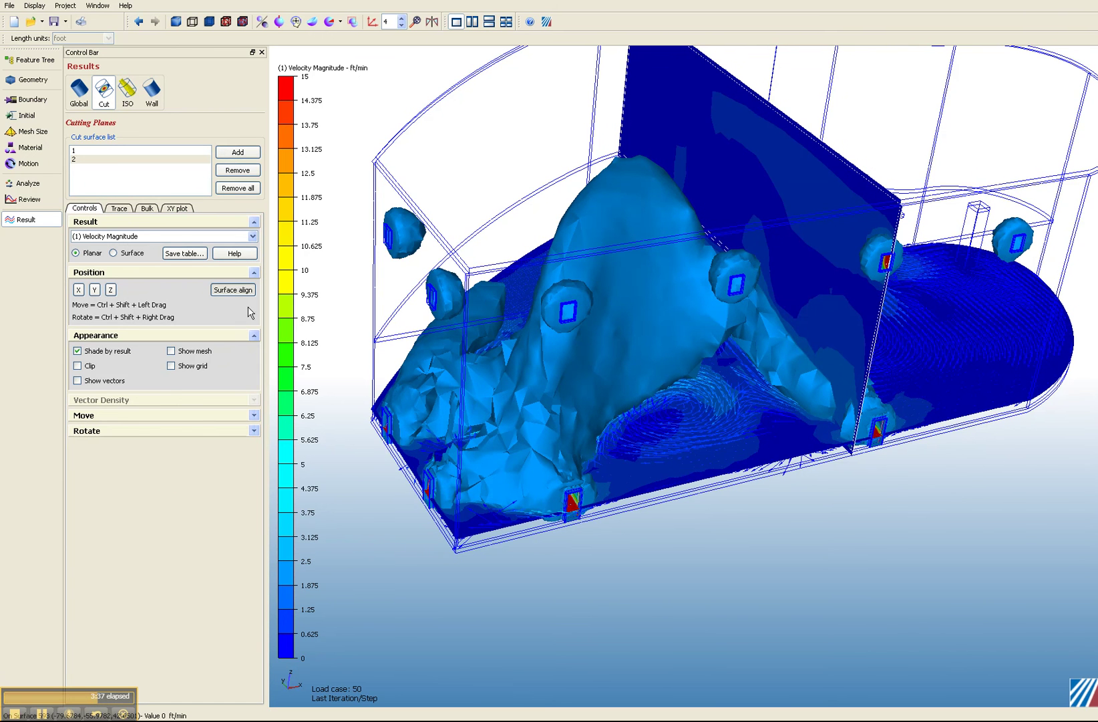
ctrl+shift+right_drag(572, 509, 738, 466)
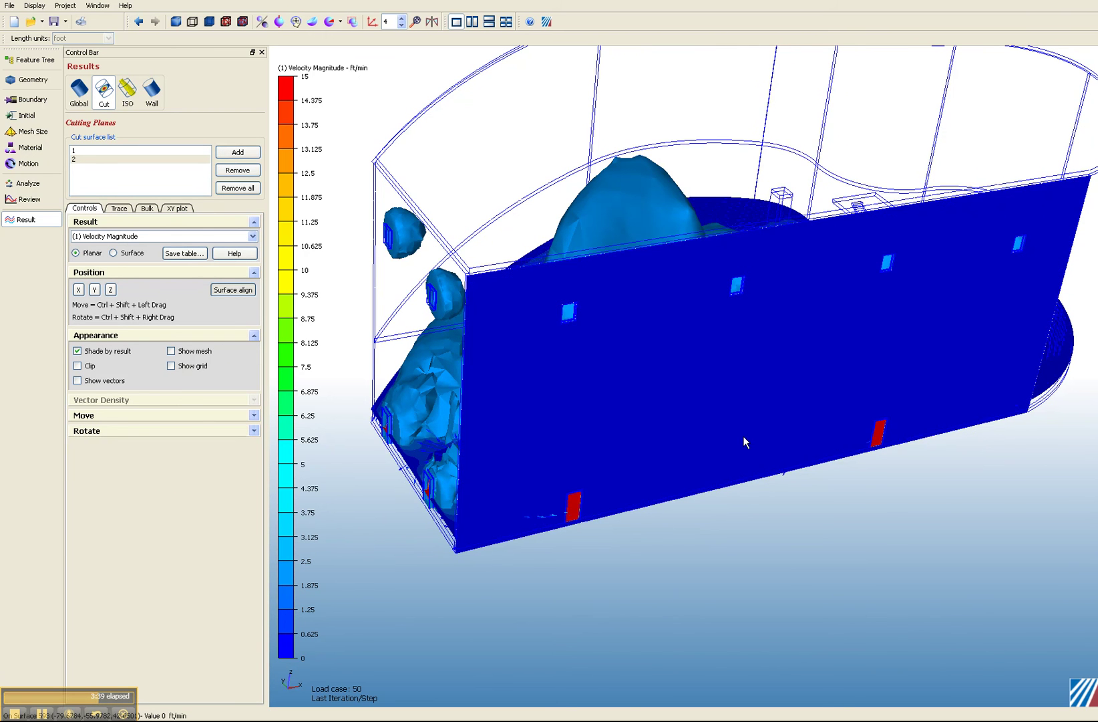
Pick five seed points on the second cutting plane, within the lower opening nearest the wall's corner, and add them as a trace set
scroll(598, 511, up, 4)
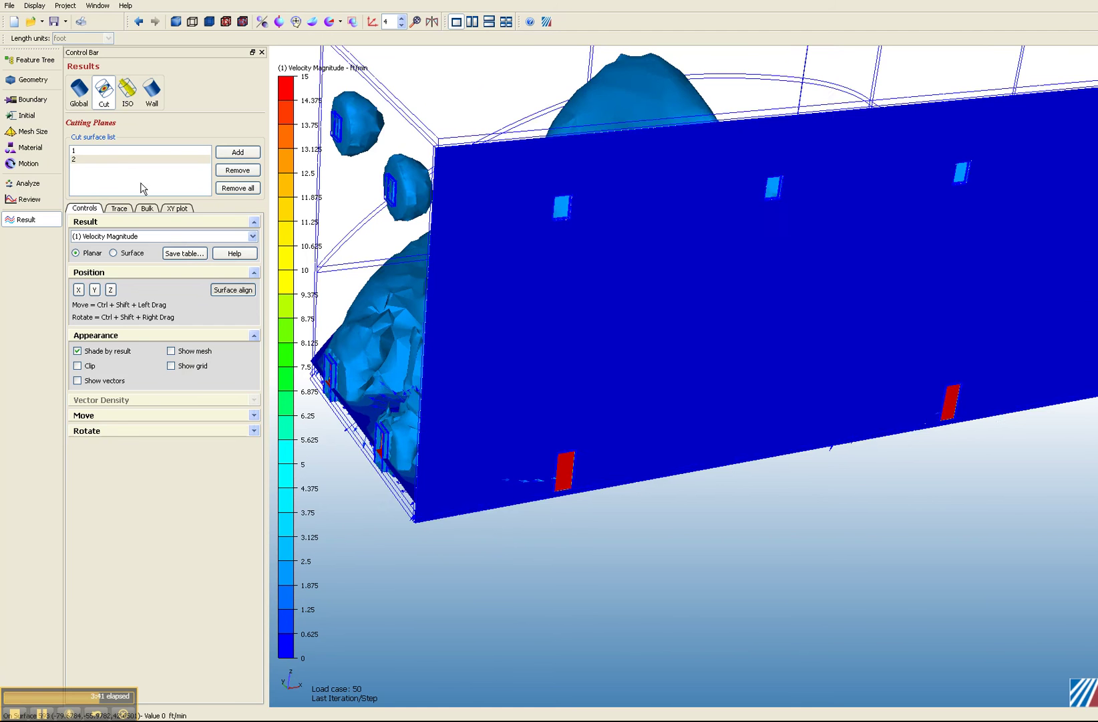
click(120, 209)
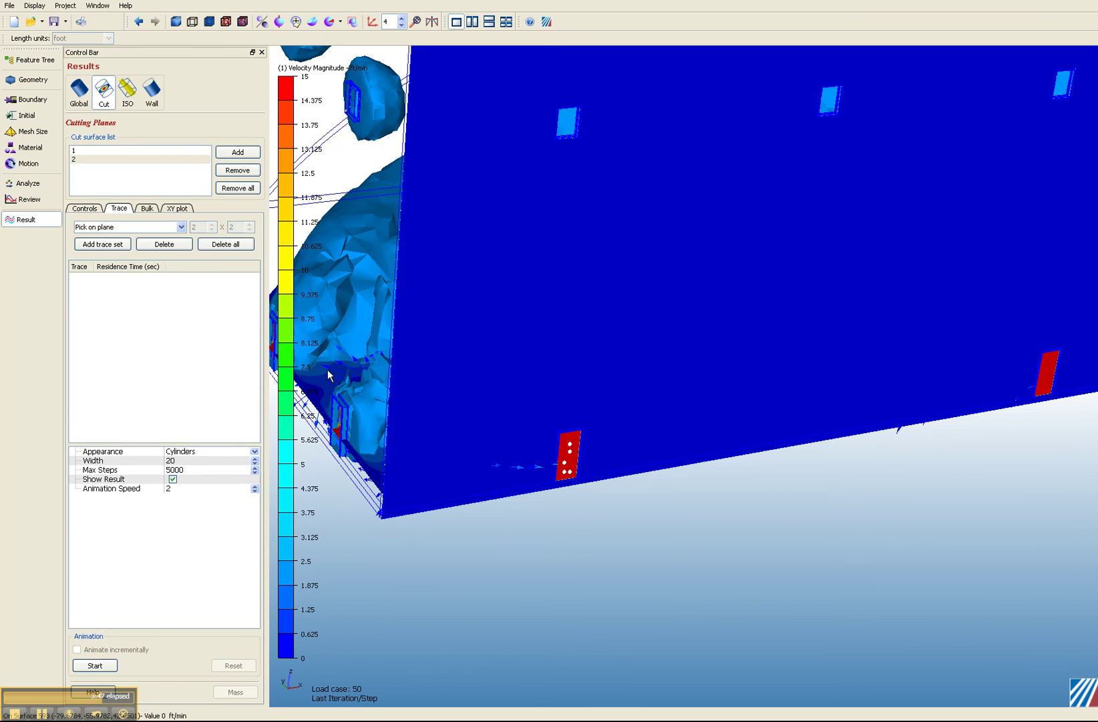
click(103, 244)
Set the particle trace animation speed to 10 and start the animation with the traces viewed from inside the atrium
click(179, 488)
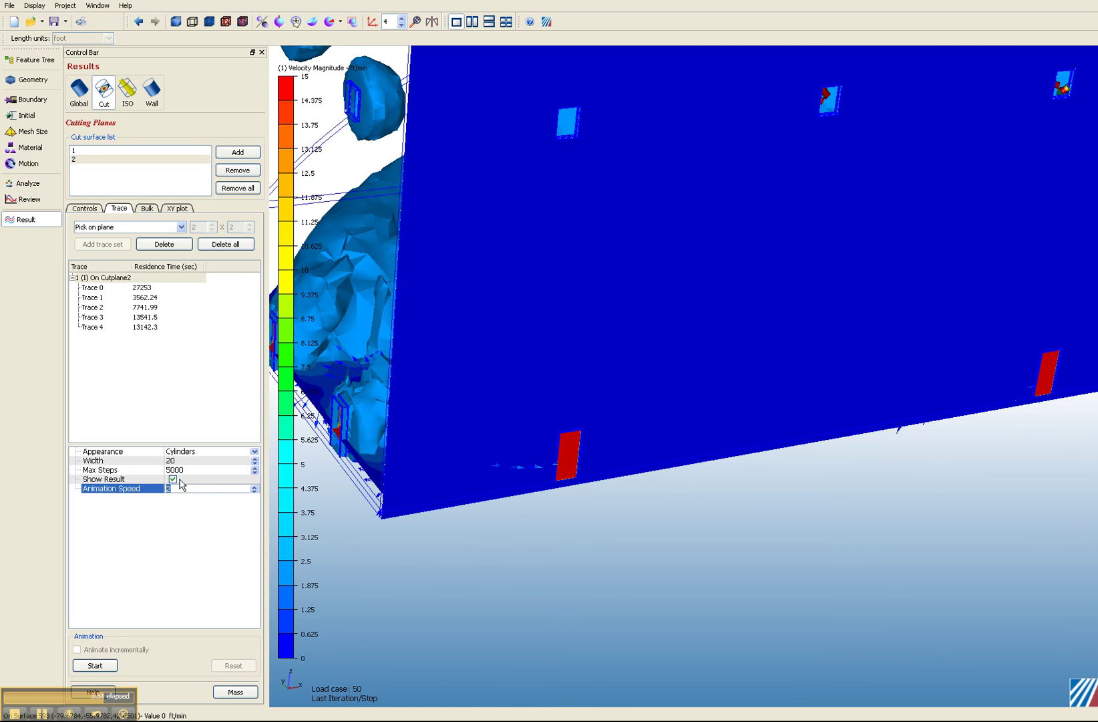
key(Return)
middle_drag(509, 450, 721, 314)
middle_drag(847, 318, 779, 391)
middle_drag(786, 296, 348, 307)
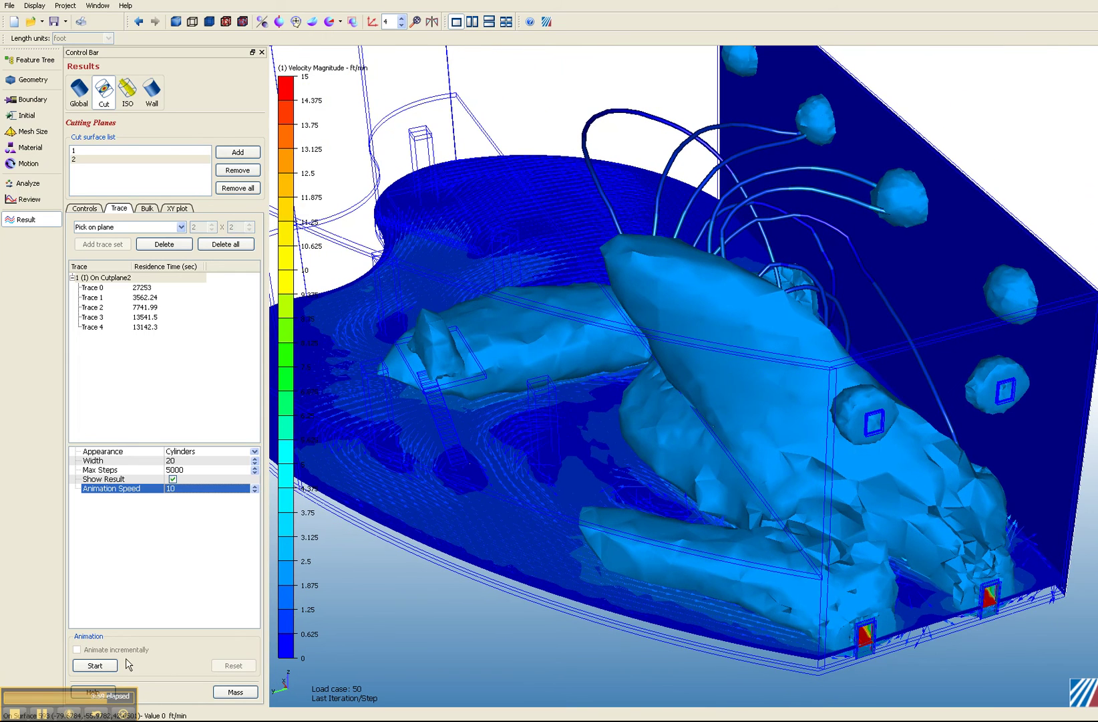
click(97, 665)
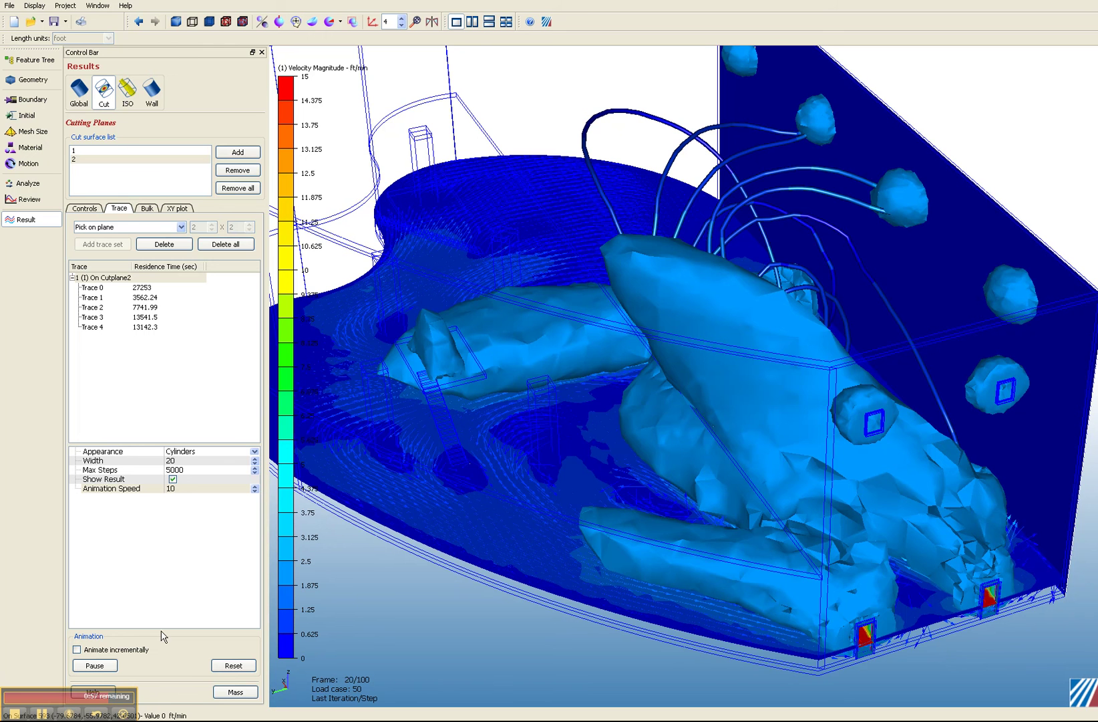
middle_drag(812, 534, 767, 524)
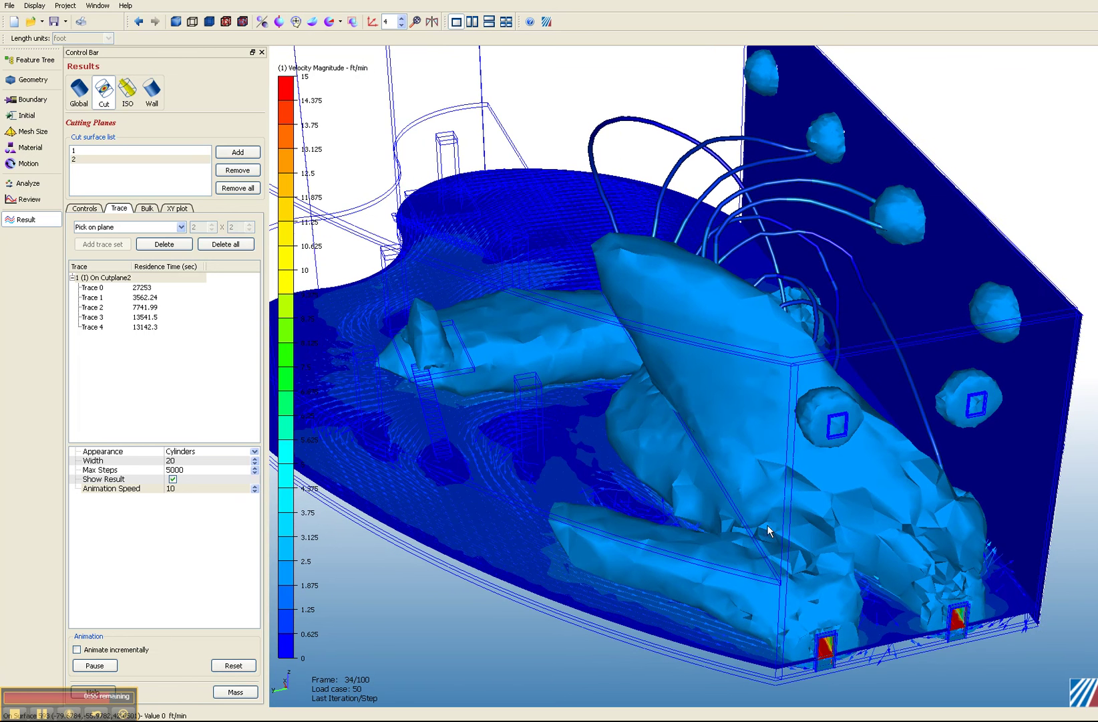